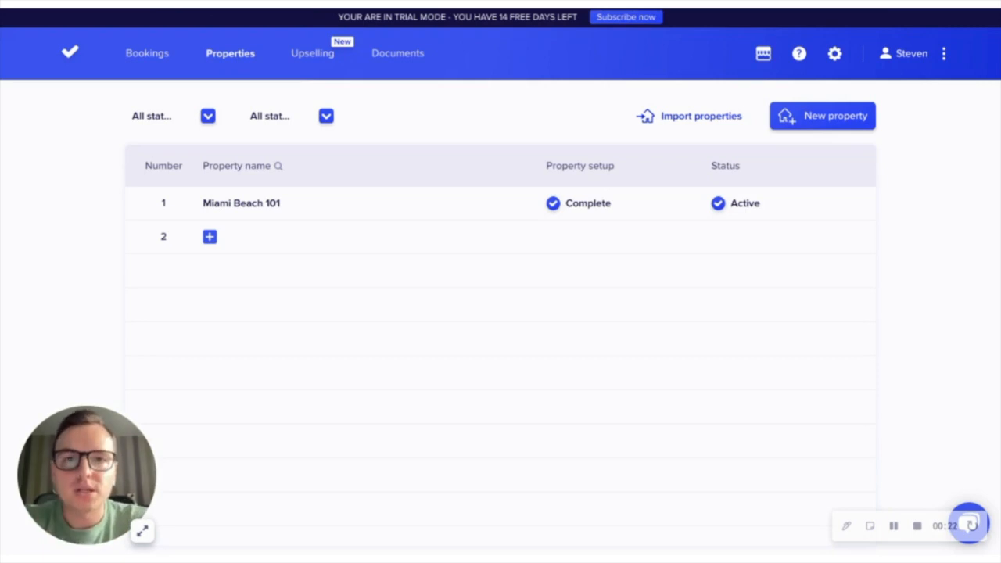
- Start a new custom guest form from the Online Check-in settings
{"action": "left_click", "coordinate": [835, 54]}
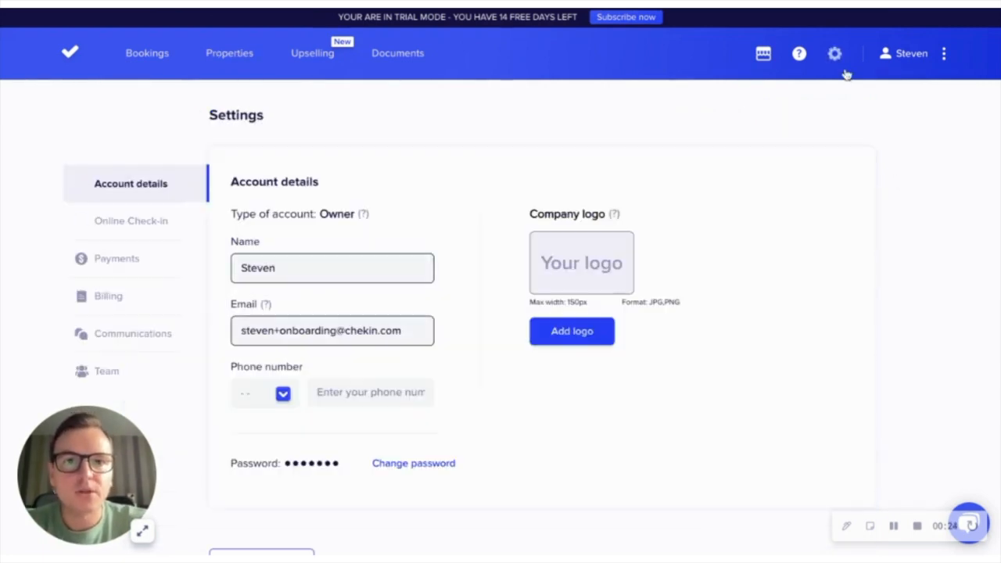
{"action": "left_click", "coordinate": [149, 221]}
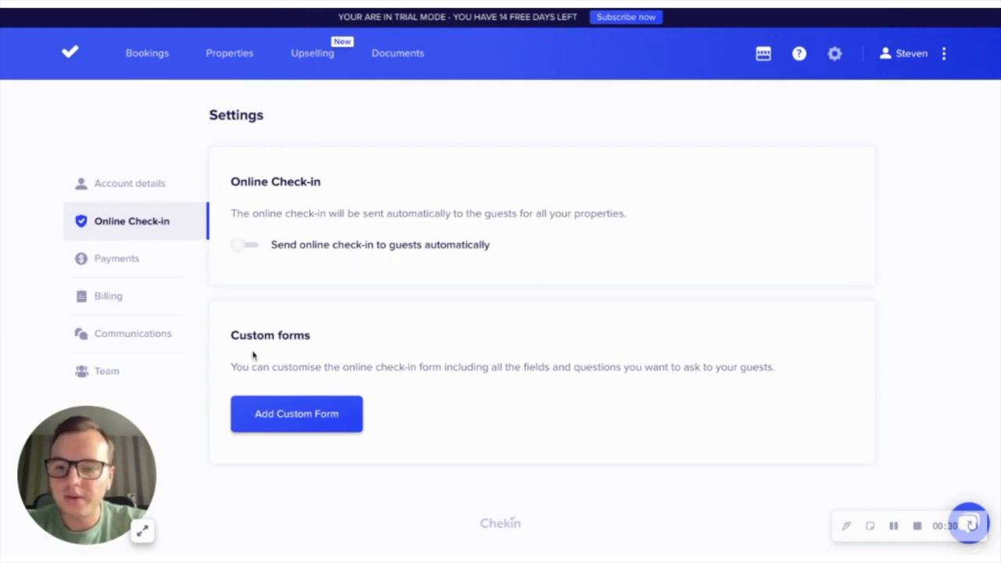
{"action": "left_click", "coordinate": [275, 409]}
{"action": "scroll", "coordinate": [471, 297], "scroll_direction": "down", "scroll_amount": 1}
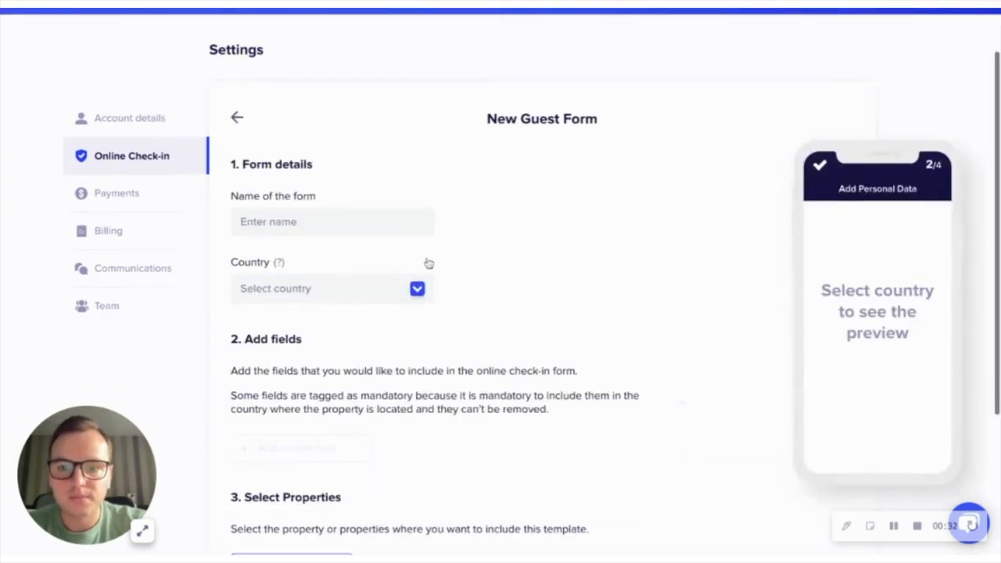
- Name the guest form Example and set its country to United Kingdom
{"action": "left_click", "coordinate": [392, 229]}
{"action": "type", "text": "Example"}
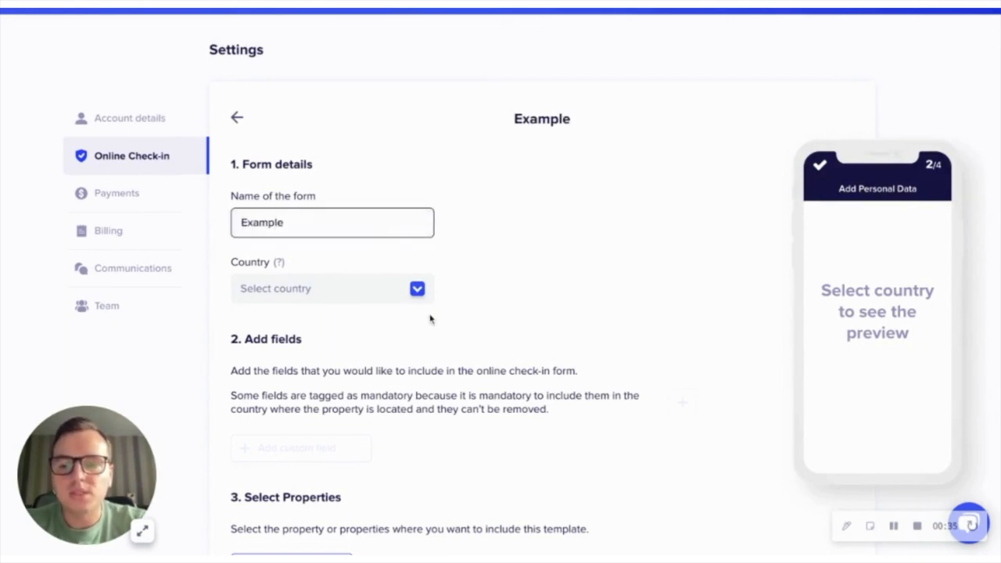
{"action": "scroll", "coordinate": [429, 319], "scroll_direction": "down", "scroll_amount": 1}
{"action": "left_click", "coordinate": [396, 249]}
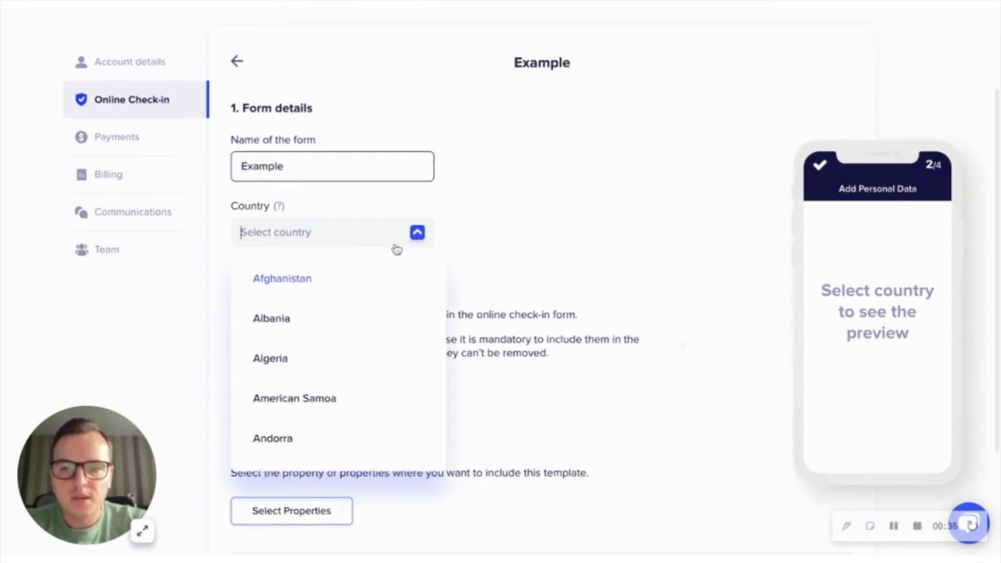
{"action": "type", "text": "unite"}
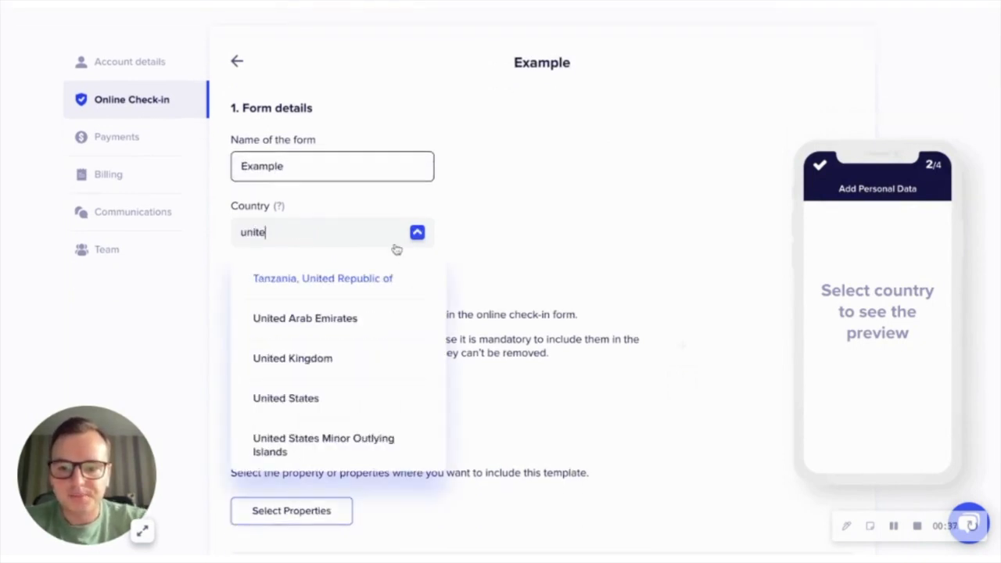
{"action": "left_click", "coordinate": [339, 358]}
- Delete the Document Expedition Country, Next Destination Country, Next Destination City and Next Destination Address fields from the form
{"action": "scroll", "coordinate": [547, 235], "scroll_direction": "down", "scroll_amount": 2}
{"action": "scroll", "coordinate": [591, 227], "scroll_direction": "down", "scroll_amount": 4}
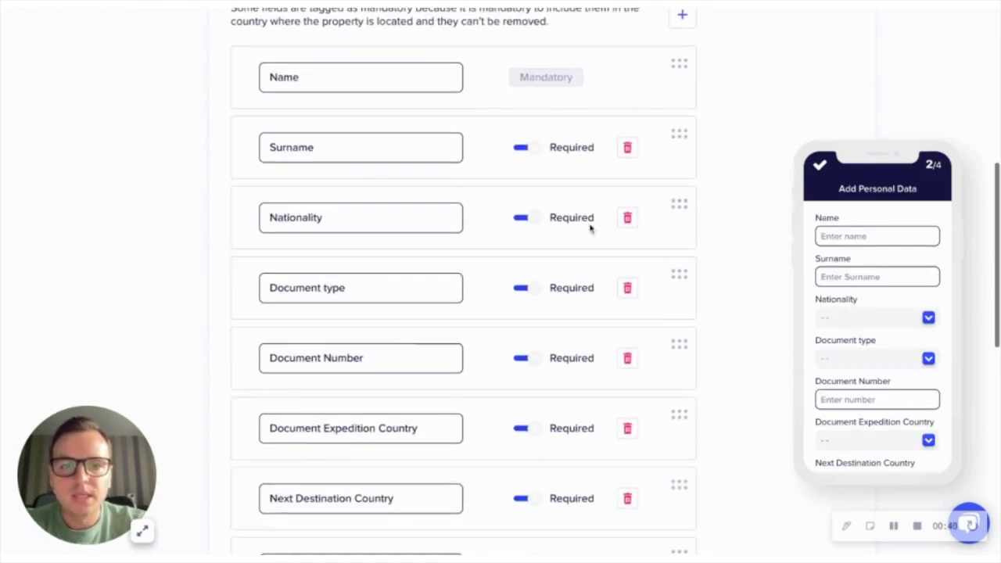
{"action": "scroll", "coordinate": [695, 198], "scroll_direction": "down", "scroll_amount": 2}
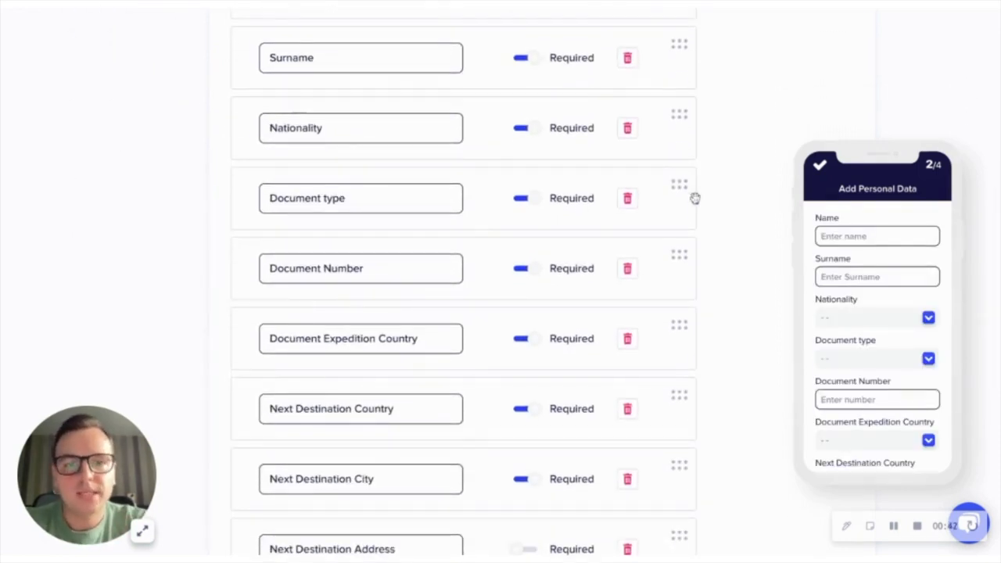
{"action": "scroll", "coordinate": [696, 199], "scroll_direction": "down", "scroll_amount": 1}
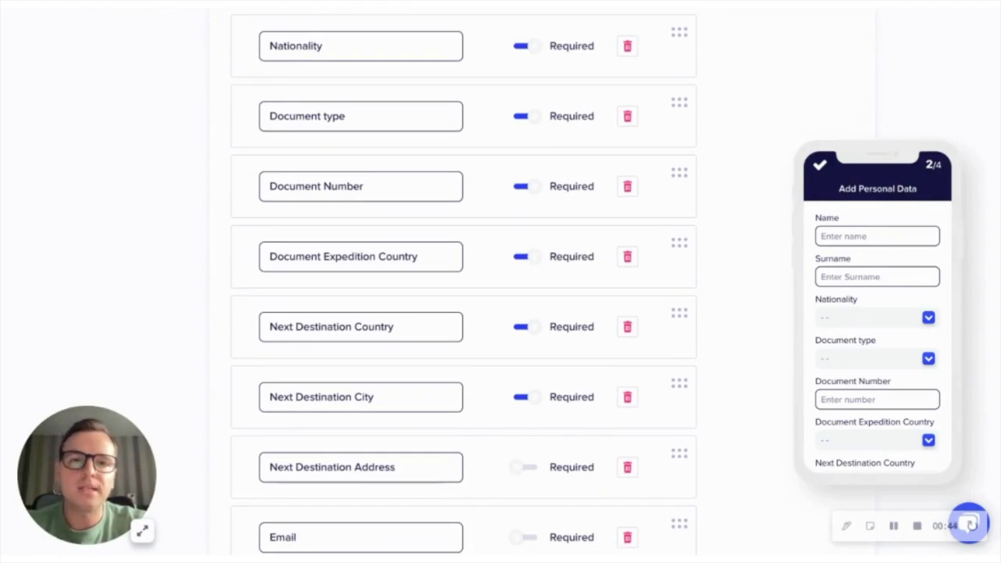
{"action": "scroll", "coordinate": [660, 162], "scroll_direction": "down", "scroll_amount": 2}
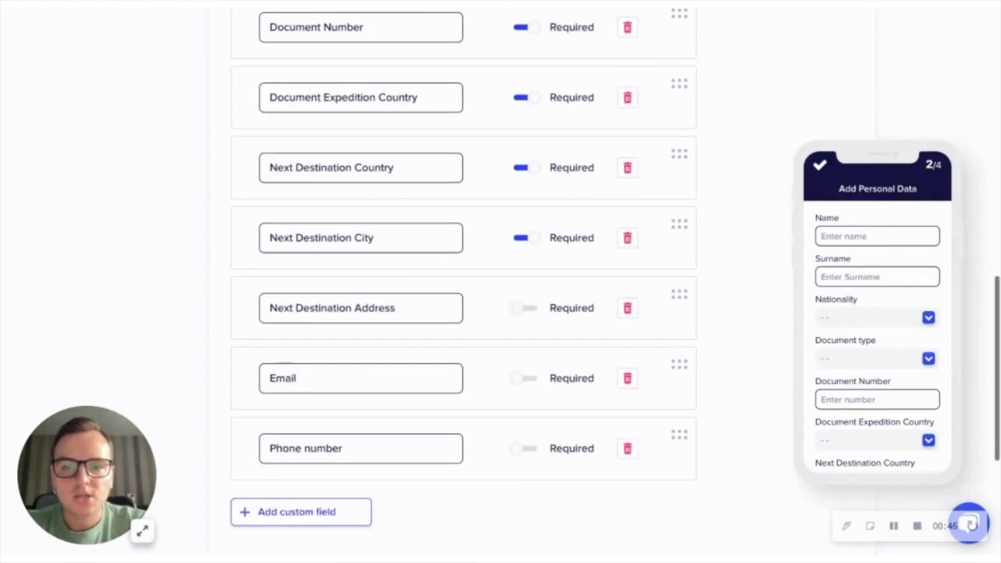
{"action": "left_click", "coordinate": [629, 101]}
{"action": "left_click", "coordinate": [630, 102]}
{"action": "left_click", "coordinate": [628, 101]}
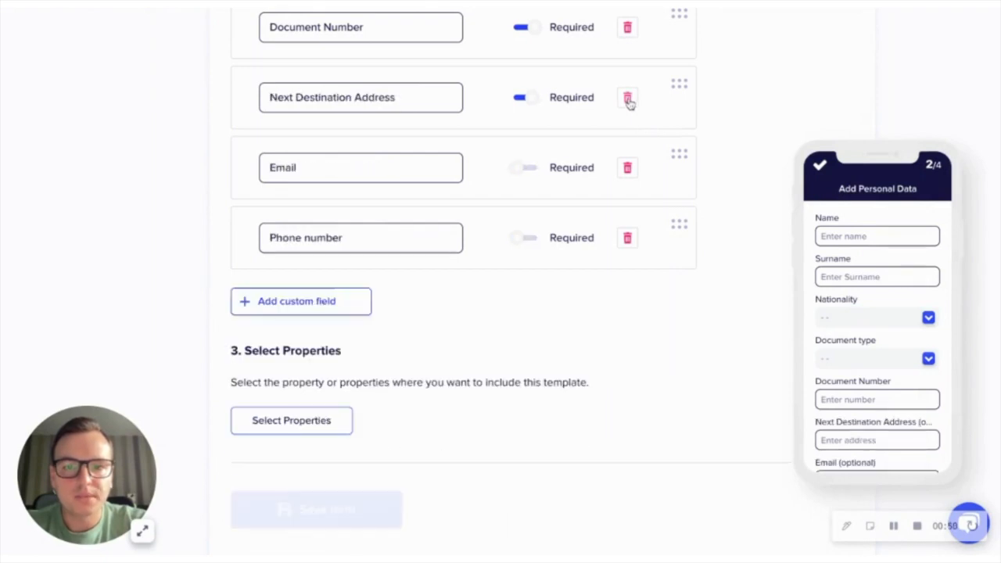
{"action": "left_click", "coordinate": [629, 100]}
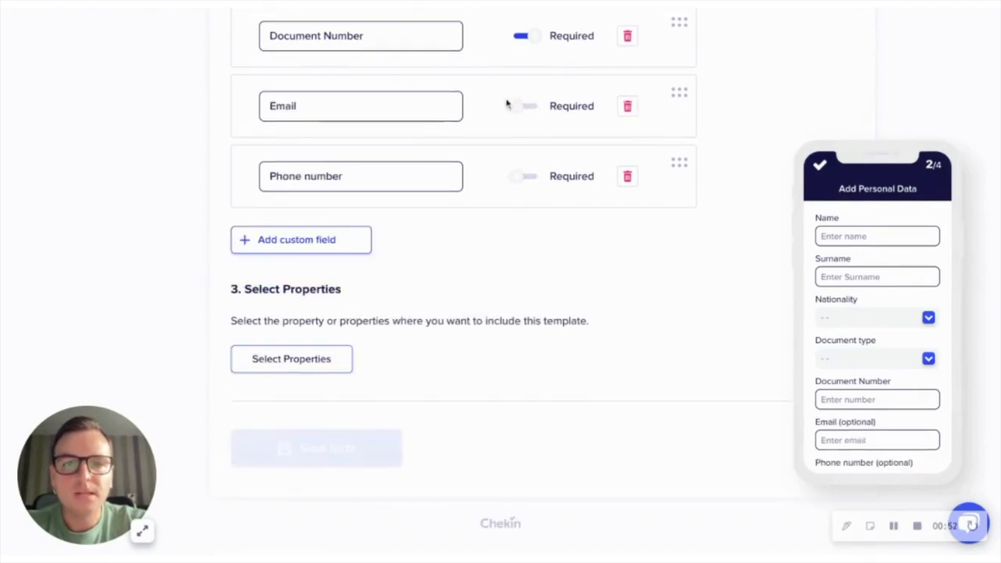
- Make the Email and Phone number fields required and move Document type below Document Number
{"action": "left_click", "coordinate": [531, 107]}
{"action": "left_click", "coordinate": [530, 177]}
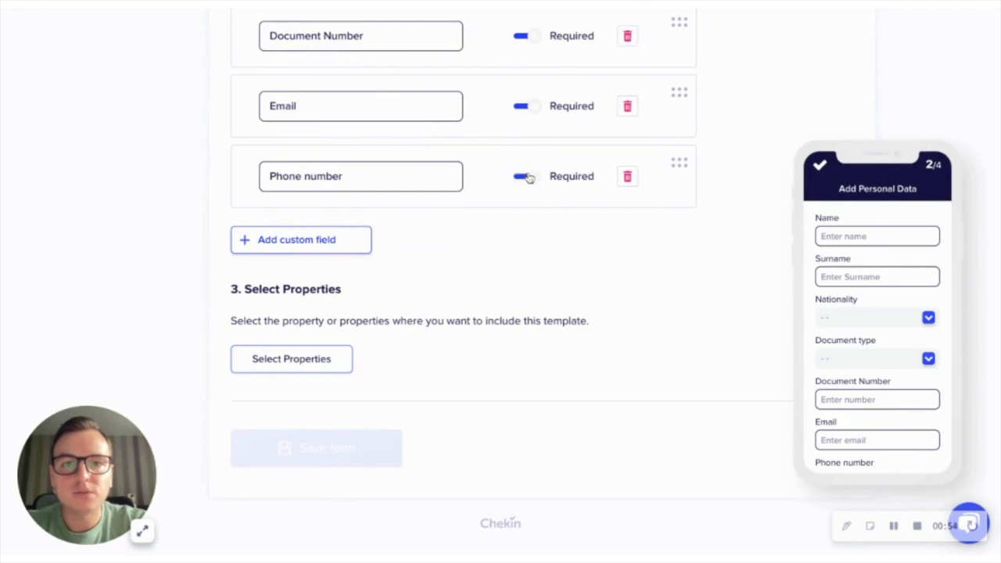
{"action": "scroll", "coordinate": [531, 185], "scroll_direction": "up", "scroll_amount": 3}
{"action": "left_click_drag", "start_coordinate": [679, 159], "coordinate": [679, 231]}
- Add a custom field entry, view the types available for a new custom field, and return to the form without saving one
{"action": "scroll", "coordinate": [363, 225], "scroll_direction": "down", "scroll_amount": 3}
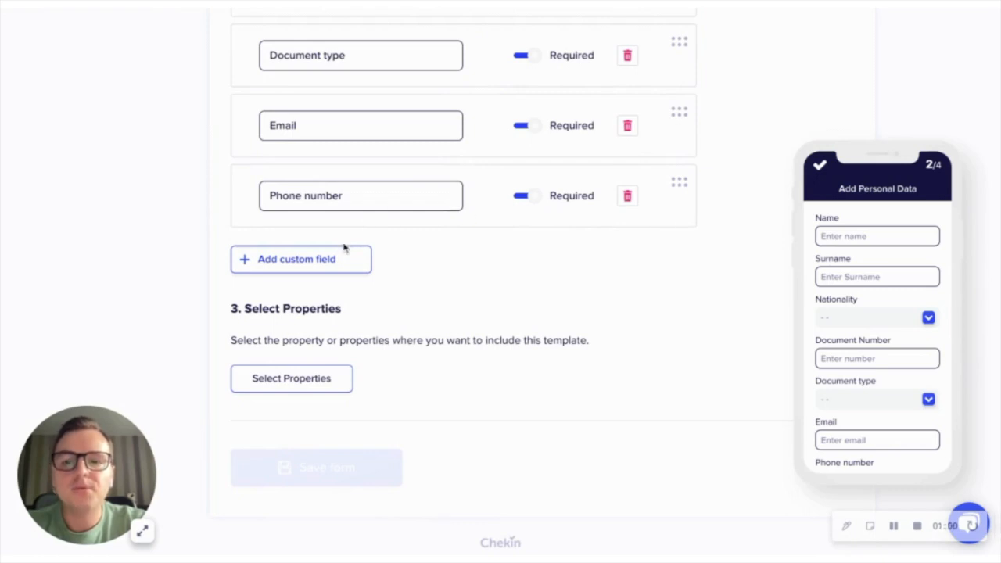
{"action": "left_click", "coordinate": [340, 260]}
{"action": "left_click", "coordinate": [345, 278]}
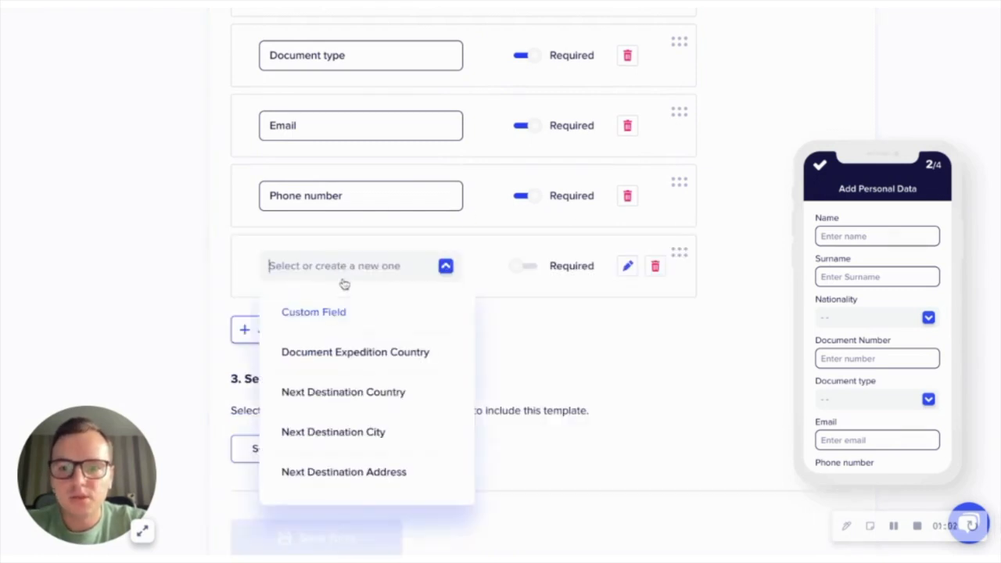
{"action": "left_click", "coordinate": [339, 327]}
{"action": "left_click", "coordinate": [354, 201]}
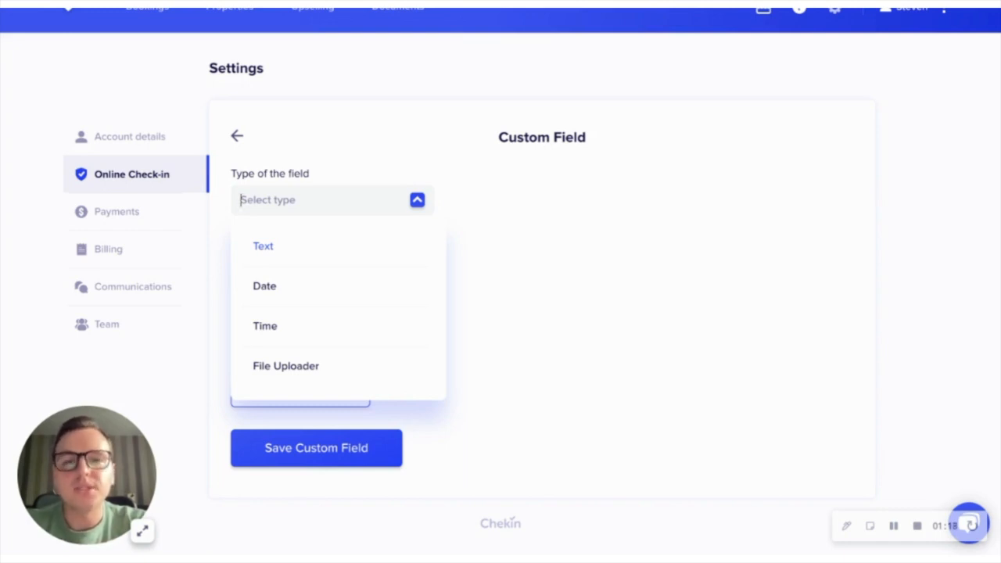
{"action": "left_click", "coordinate": [238, 137]}
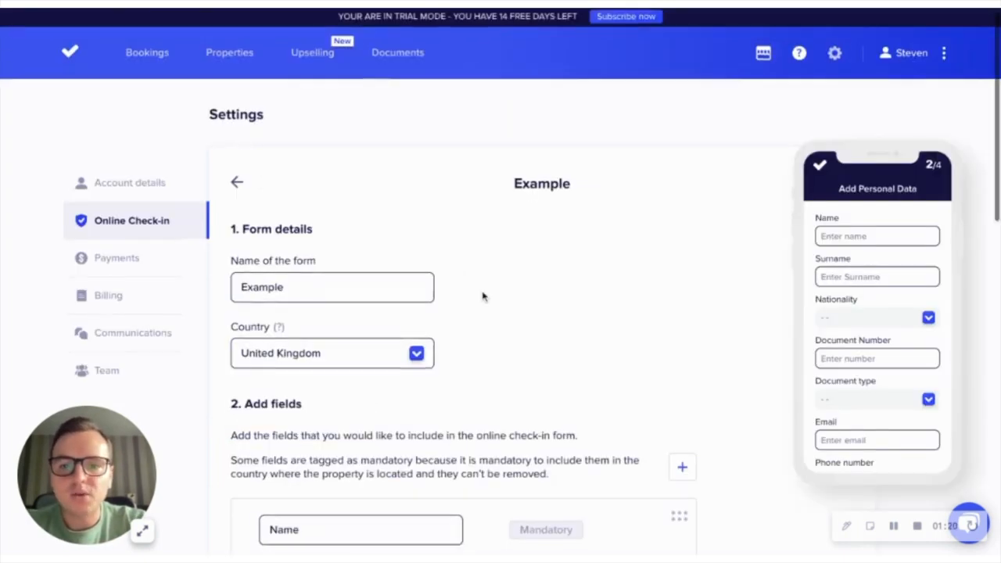
- Choose Registration number for the empty custom field entry at the end of the form
{"action": "scroll", "coordinate": [480, 295], "scroll_direction": "down", "scroll_amount": 10}
{"action": "left_click", "coordinate": [425, 195]}
{"action": "scroll", "coordinate": [413, 334], "scroll_direction": "down", "scroll_amount": 1}
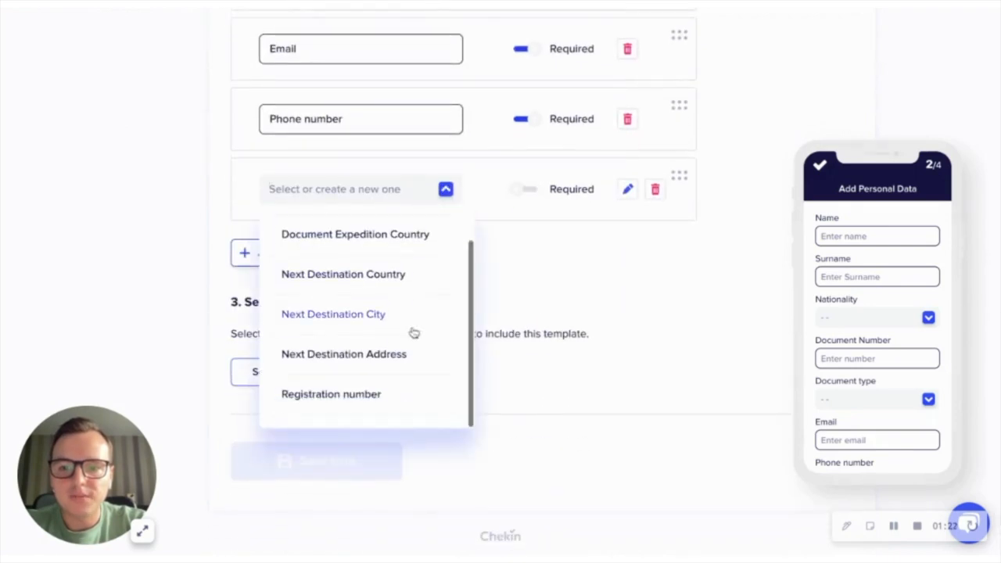
{"action": "left_click", "coordinate": [383, 395]}
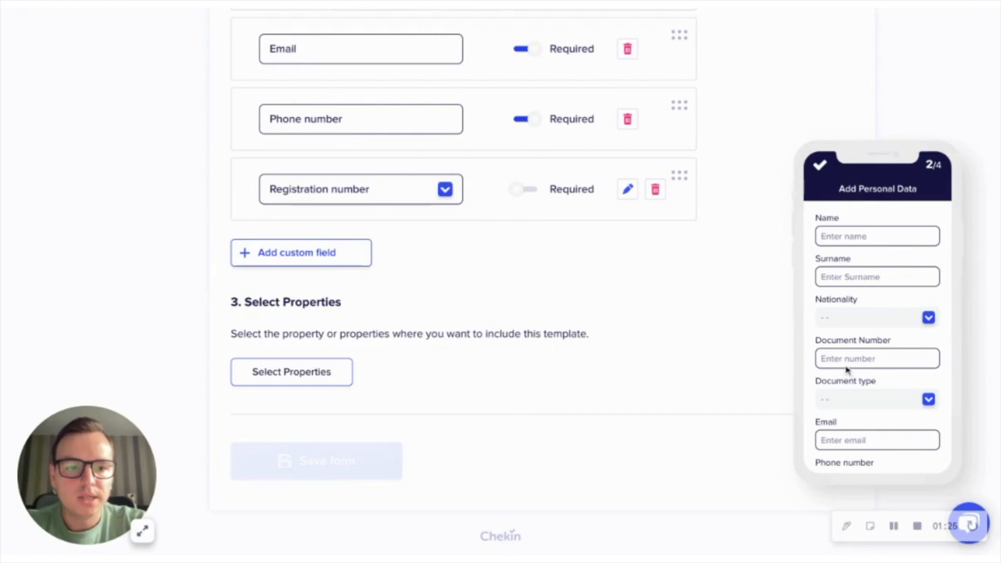
- Reposition the phone preview beside the form and examine the last fields shown in it
{"action": "scroll", "coordinate": [849, 373], "scroll_direction": "down", "scroll_amount": 2}
{"action": "left_click_drag", "start_coordinate": [861, 149], "coordinate": [798, 67]}
{"action": "scroll", "coordinate": [811, 148], "scroll_direction": "down", "scroll_amount": 5}
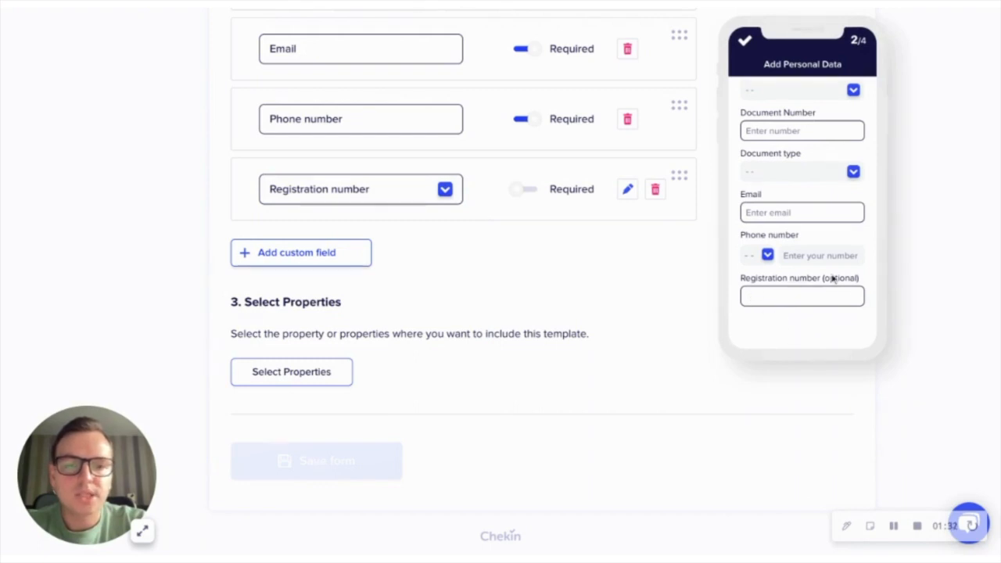
- Toggle the Required setting of the Registration number field and remove that field from the form
{"action": "left_click", "coordinate": [520, 190]}
{"action": "left_click", "coordinate": [656, 191]}
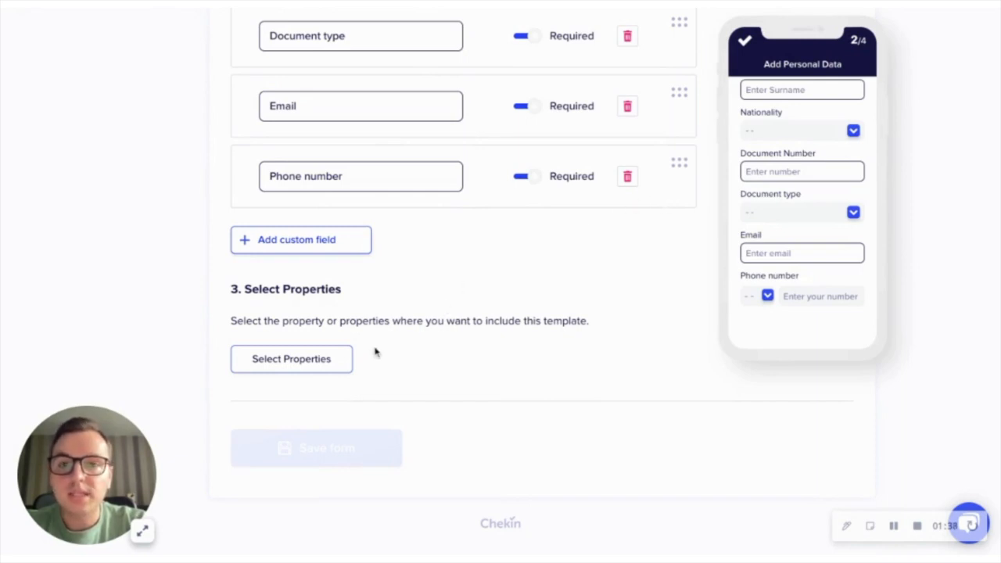
- View the form's property selection and close it without choosing any property
{"action": "left_click", "coordinate": [342, 362]}
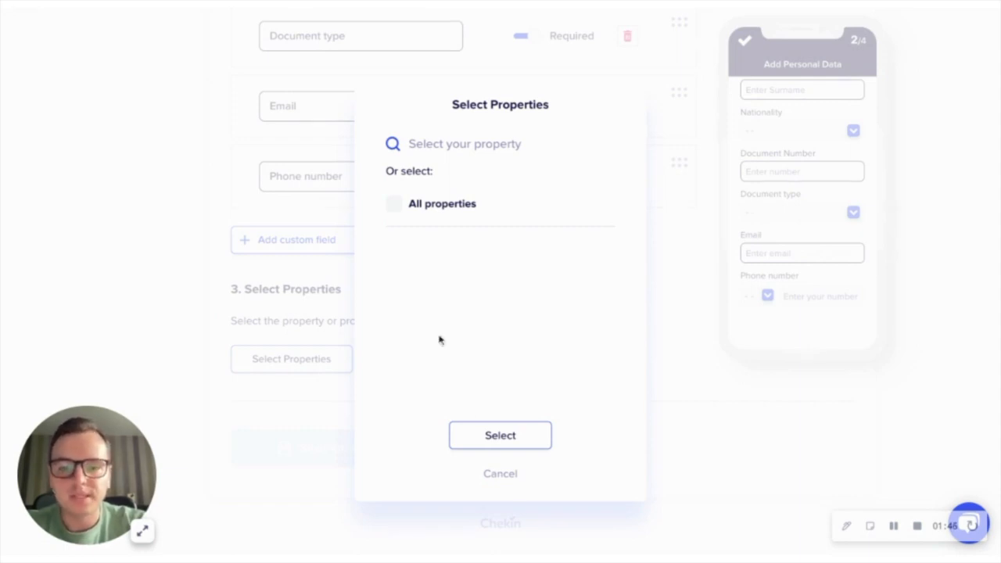
{"action": "left_click", "coordinate": [496, 474]}
- Leave the form and open the Miami Beach 101 property's details
{"action": "scroll", "coordinate": [123, 203], "scroll_direction": "up", "scroll_amount": 6}
{"action": "scroll", "coordinate": [123, 203], "scroll_direction": "up", "scroll_amount": 5}
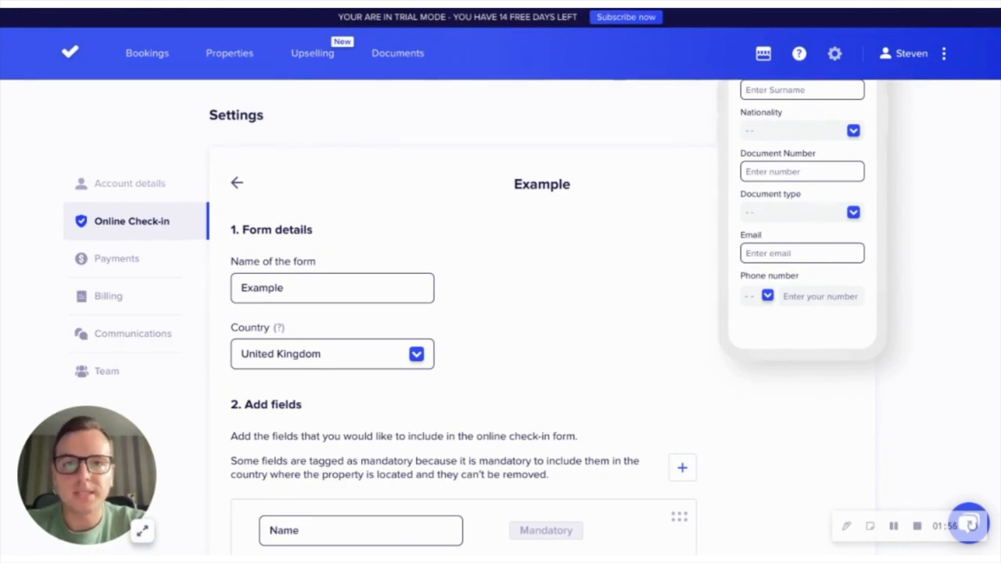
{"action": "left_click", "coordinate": [228, 54]}
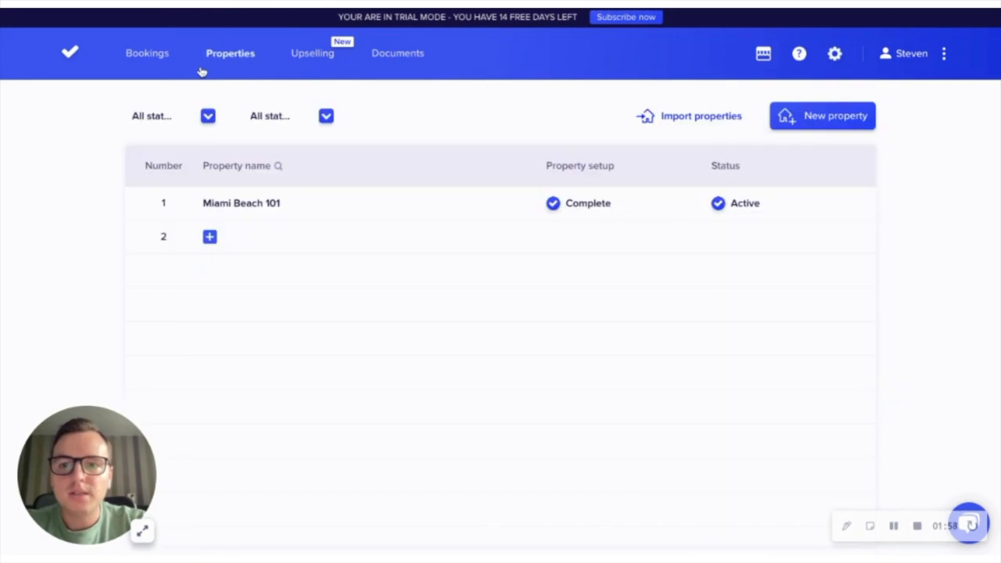
{"action": "left_click", "coordinate": [294, 210]}
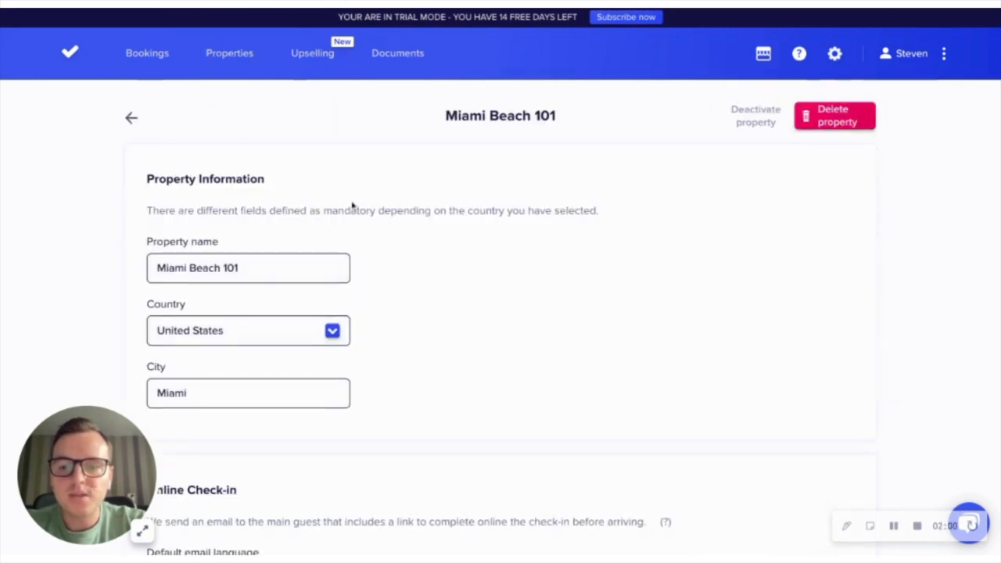
- Enable sending online check-in to guests automatically for the property and accept applying the change to all properties
{"action": "scroll", "coordinate": [402, 223], "scroll_direction": "down", "scroll_amount": 6}
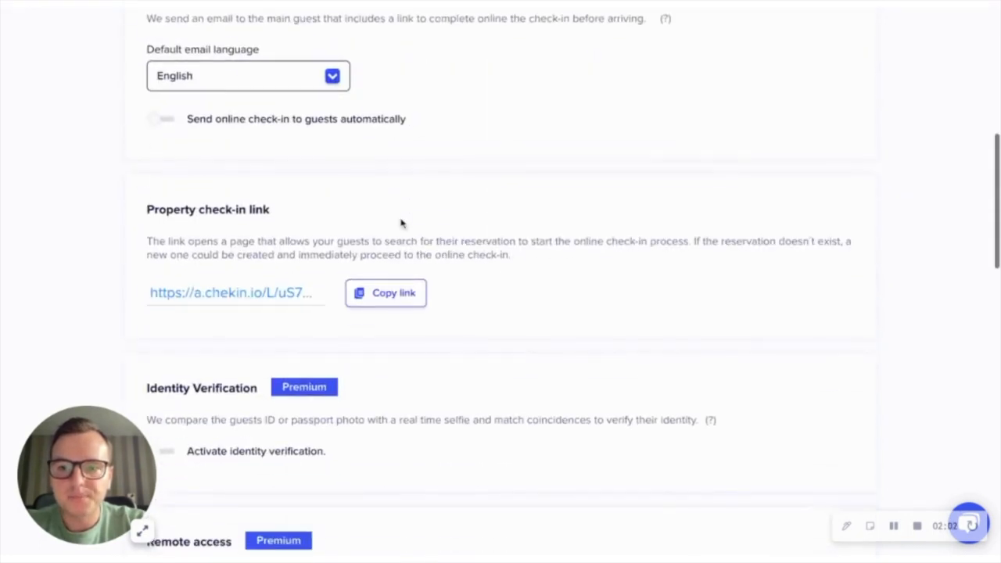
{"action": "scroll", "coordinate": [401, 223], "scroll_direction": "up", "scroll_amount": 2}
{"action": "left_click", "coordinate": [167, 268]}
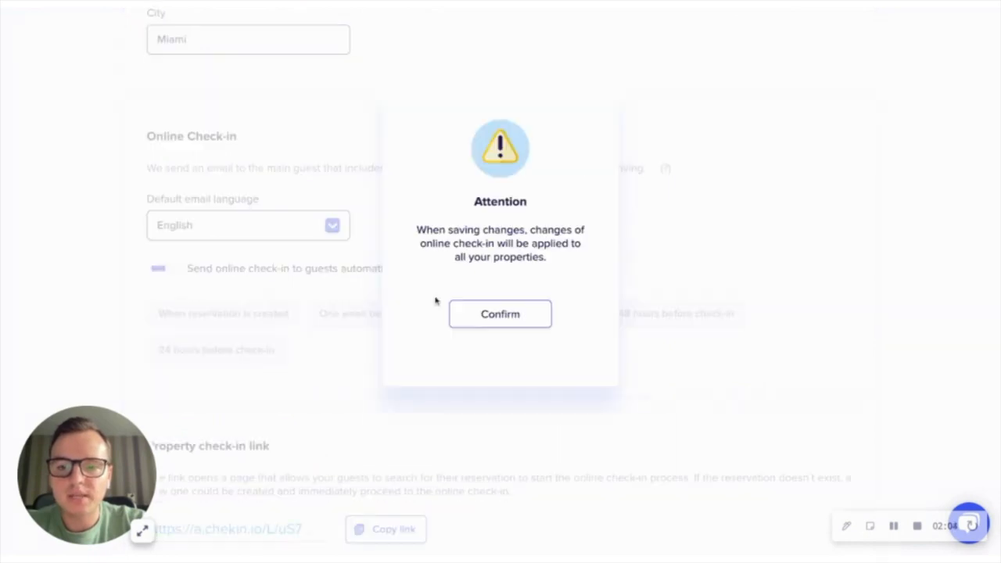
{"action": "left_click", "coordinate": [462, 316]}
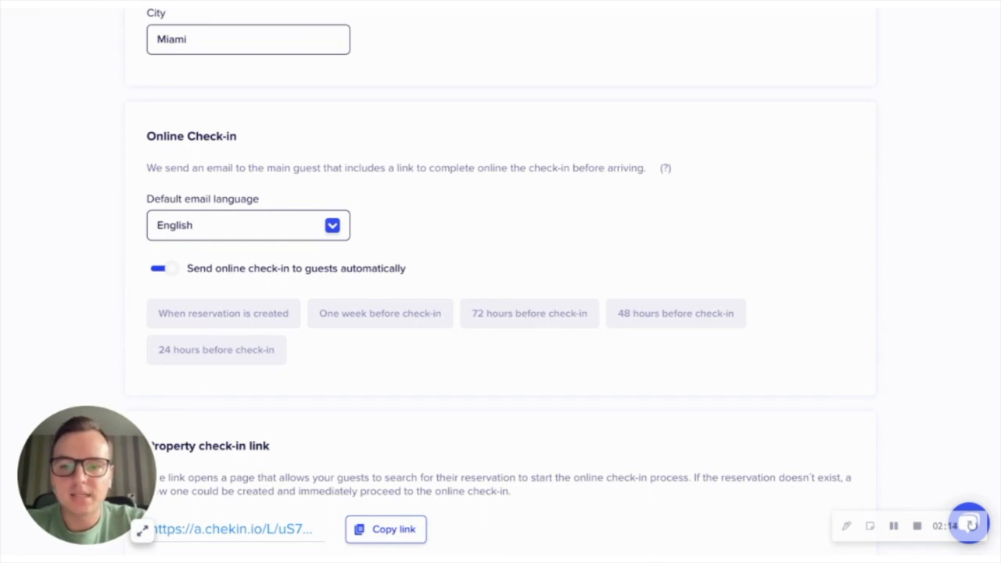
- Select the sending times one week, 72 hours, 48 hours and 24 hours before check-in, plus When reservation is created
{"action": "left_click", "coordinate": [428, 317]}
{"action": "left_click", "coordinate": [503, 316]}
{"action": "left_click", "coordinate": [618, 311]}
{"action": "left_click", "coordinate": [283, 344]}
{"action": "left_click", "coordinate": [283, 313]}
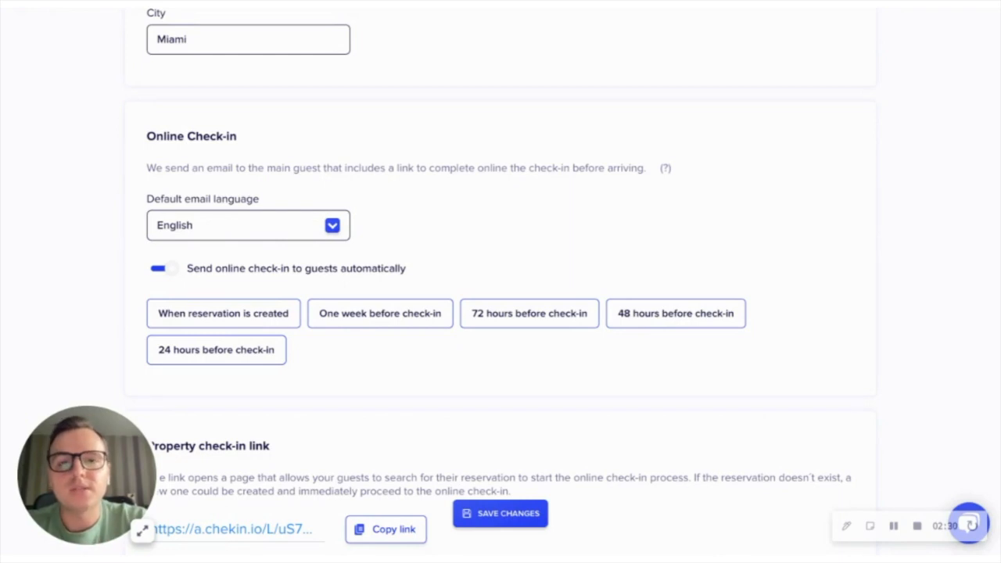
- Deselect When reservation is created, and switch the One week and 72 hours before check-in options off and on again
{"action": "left_click", "coordinate": [271, 315]}
{"action": "left_click", "coordinate": [376, 314]}
{"action": "left_click", "coordinate": [507, 315]}
{"action": "left_click", "coordinate": [425, 316]}
{"action": "left_click", "coordinate": [483, 316]}
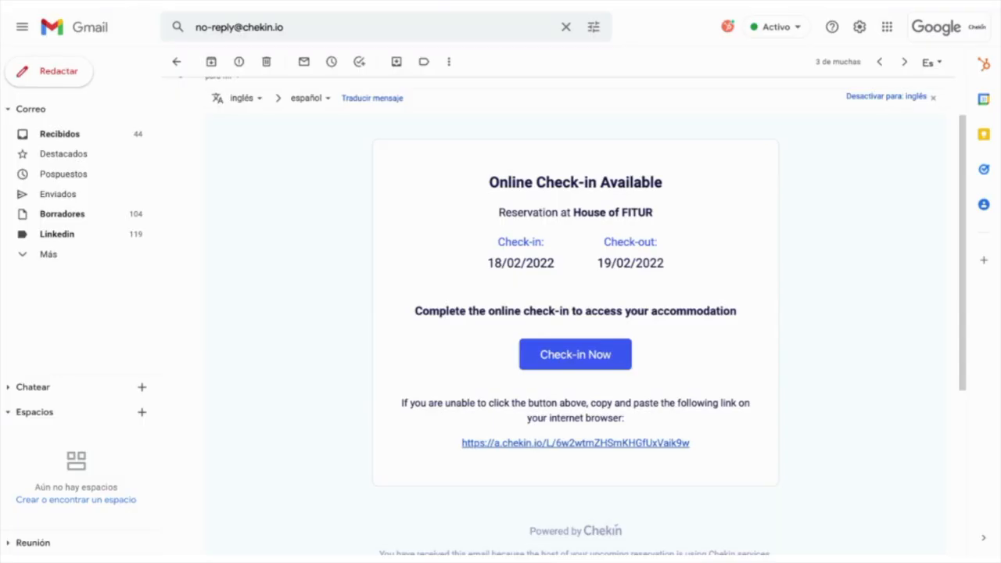
- Switch to Gmail, review the online check-in email for the House of FITUR reservation, and follow its Check-in Now link
{"action": "scroll", "coordinate": [245, 260], "scroll_direction": "up", "scroll_amount": 1}
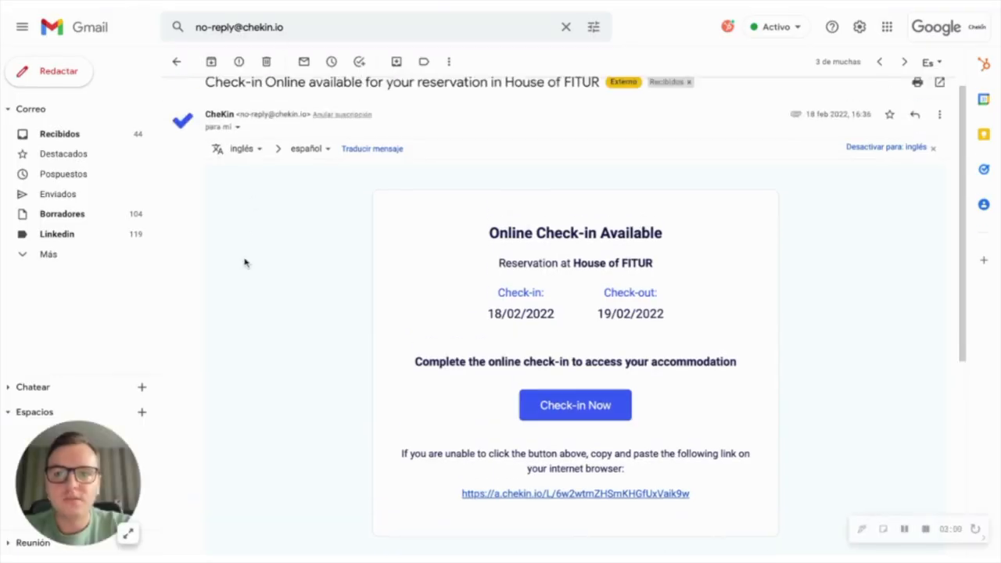
{"action": "scroll", "coordinate": [245, 263], "scroll_direction": "up", "scroll_amount": 1}
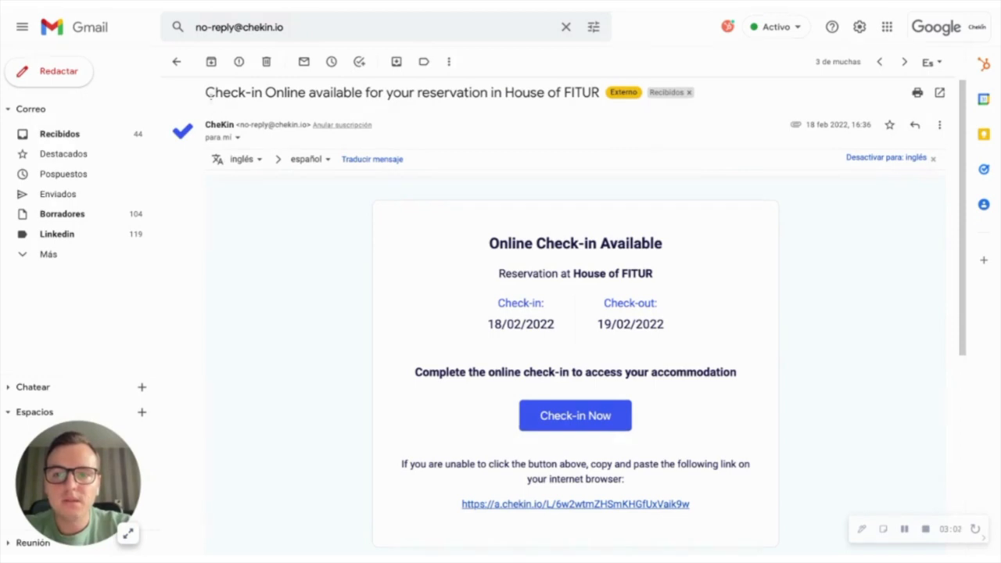
{"action": "scroll", "coordinate": [329, 248], "scroll_direction": "down", "scroll_amount": 2}
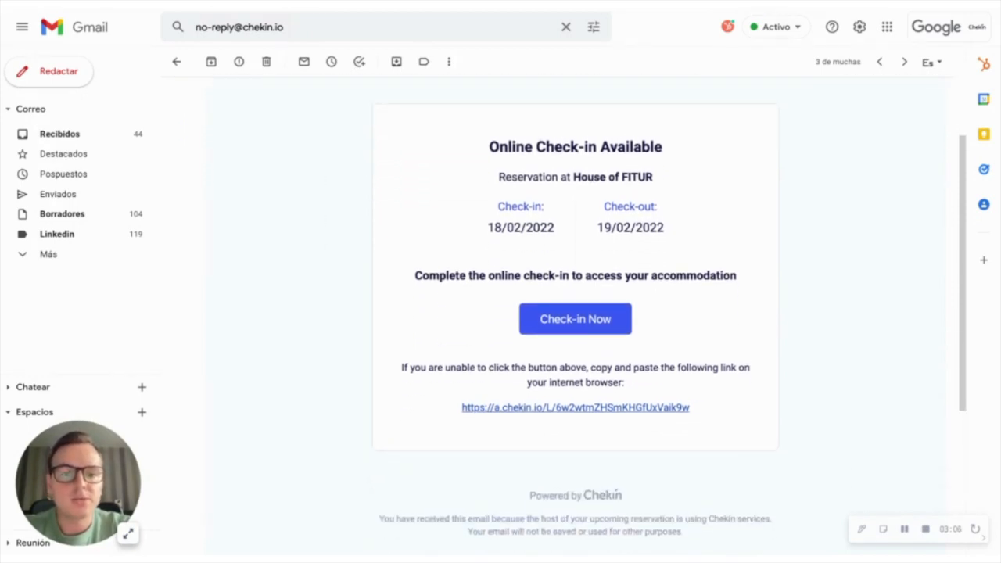
{"action": "left_click", "coordinate": [565, 332]}
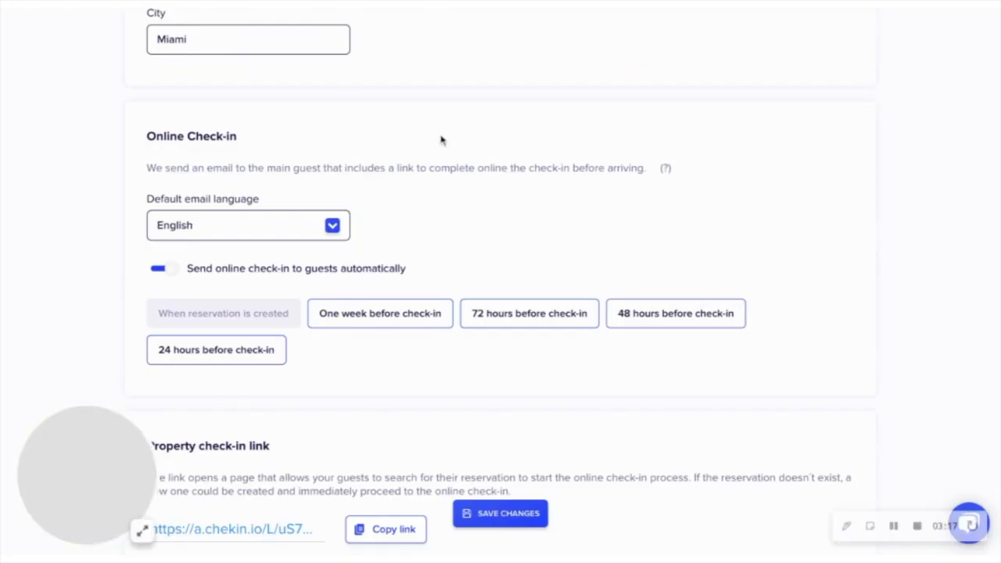
{"action": "scroll", "coordinate": [440, 139], "scroll_direction": "up", "scroll_amount": 1}
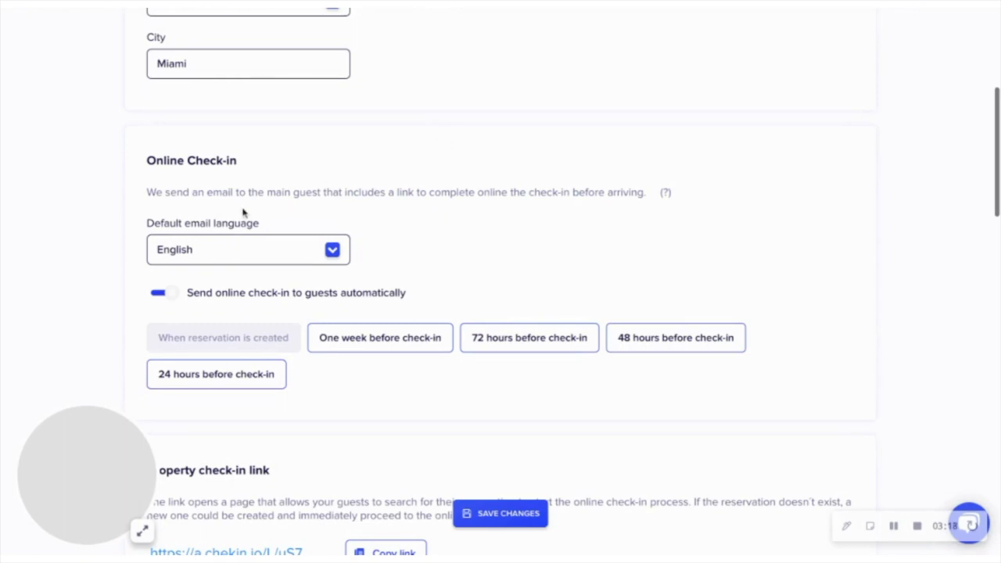
- Leave the Miami Beach 101 property page without saving and start a new email template in the Communications settings
{"action": "scroll", "coordinate": [496, 78], "scroll_direction": "up", "scroll_amount": 4}
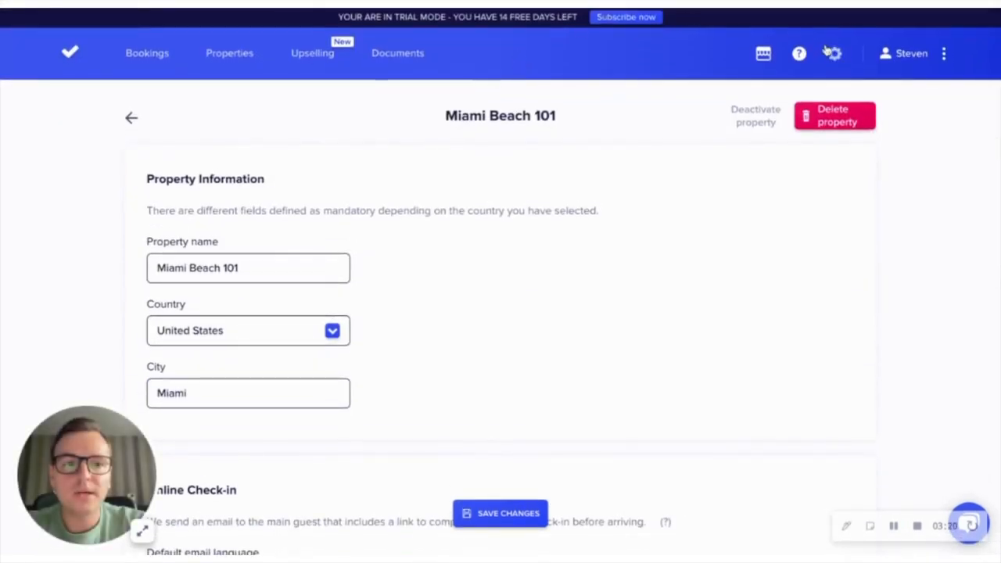
{"action": "left_click", "coordinate": [831, 53]}
{"action": "left_click", "coordinate": [510, 347]}
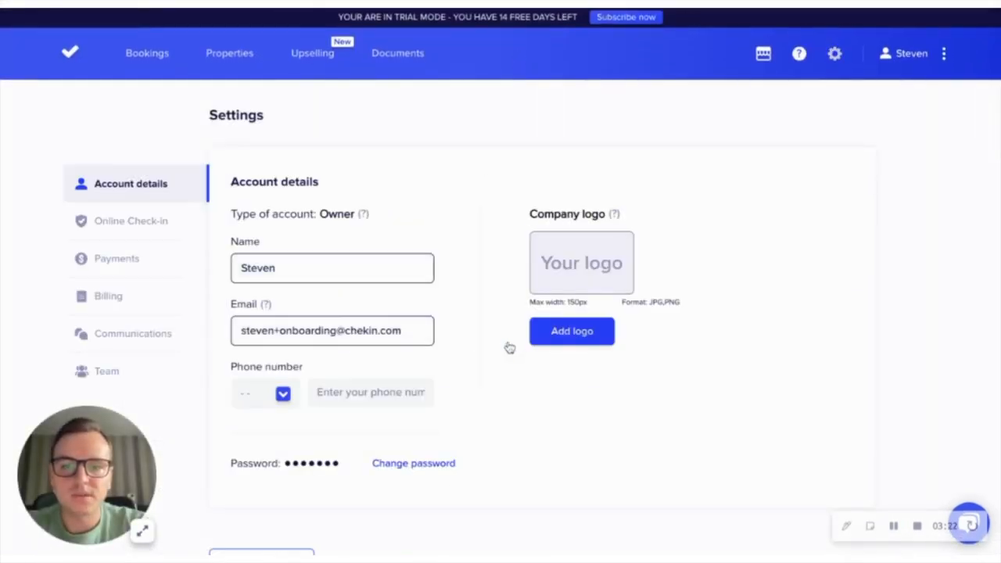
{"action": "left_click", "coordinate": [163, 329]}
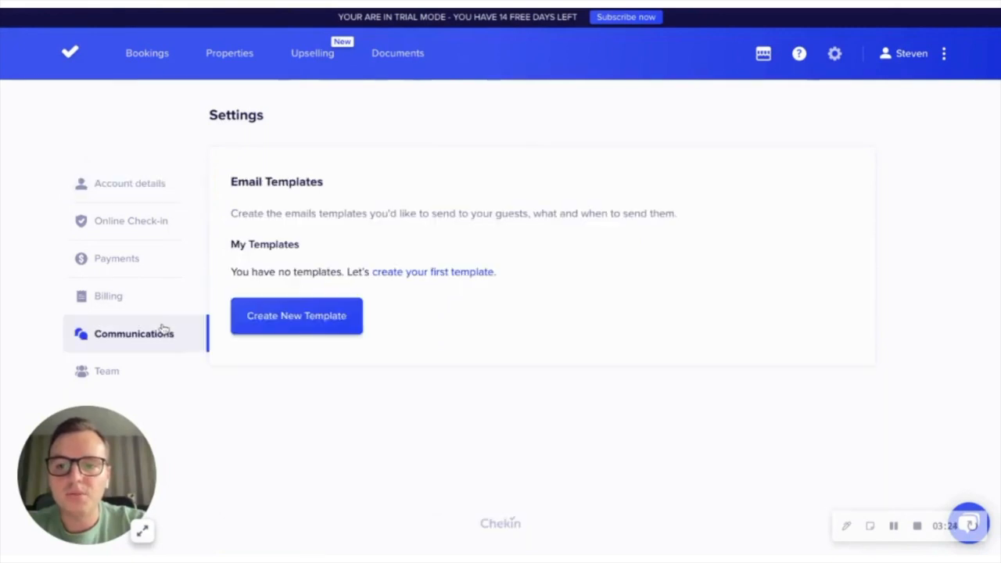
{"action": "left_click", "coordinate": [249, 309]}
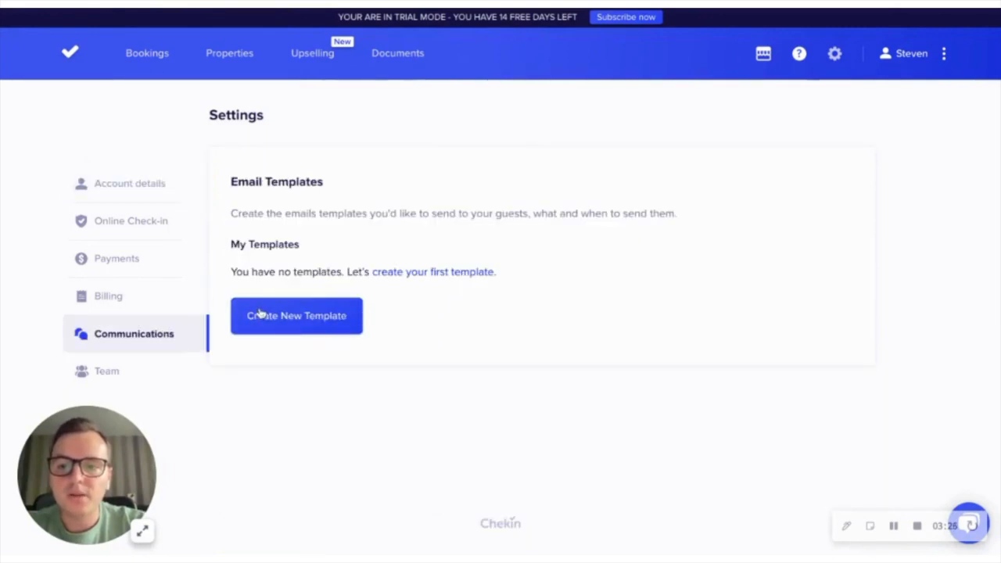
- Name the email template Check-in and set its subject to "Please check-in online now"
{"action": "scroll", "coordinate": [540, 226], "scroll_direction": "down", "scroll_amount": 1}
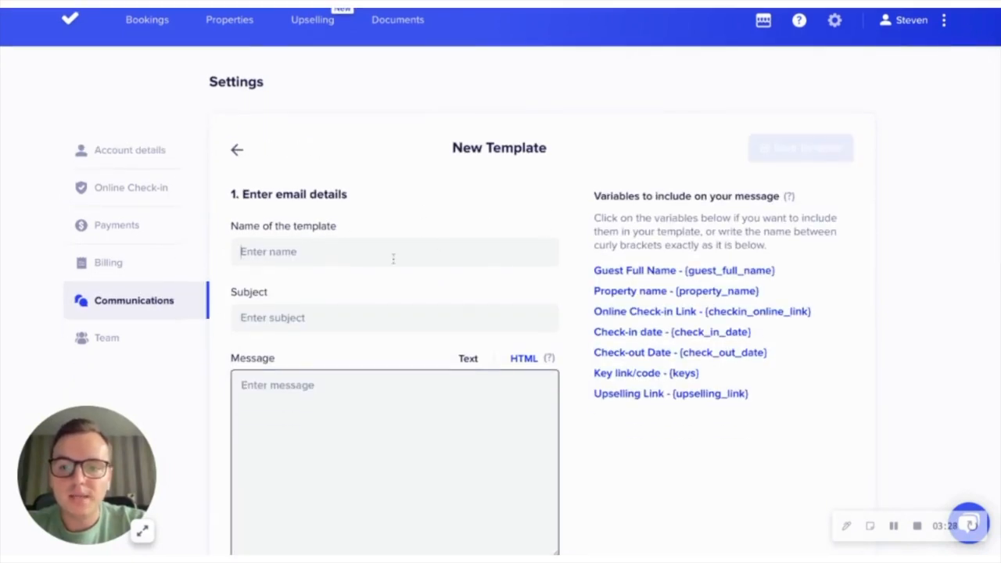
{"action": "left_click", "coordinate": [394, 252]}
{"action": "type", "text": "Check-in"}
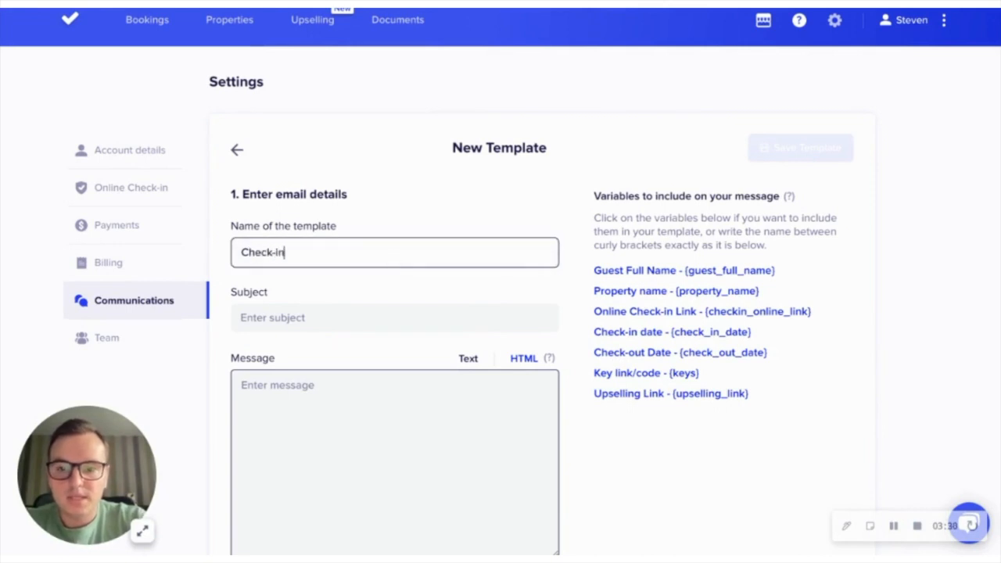
{"action": "scroll", "coordinate": [377, 201], "scroll_direction": "down", "scroll_amount": 3}
{"action": "left_click", "coordinate": [376, 202]}
{"action": "type", "text": "Please check"}
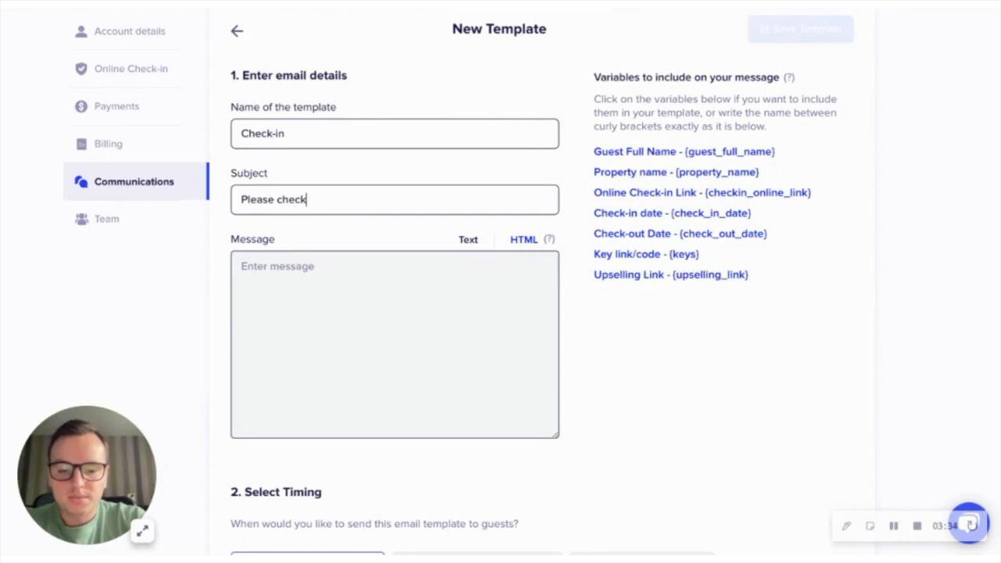
{"action": "type", "text": "-in online now"}
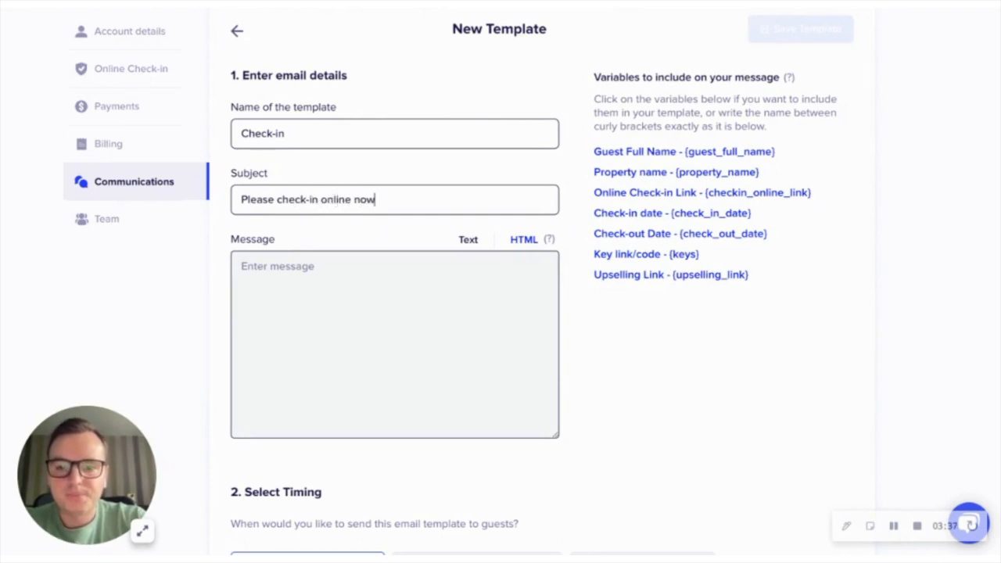
- Switch the template's message editor to HTML code and back to plain text
{"action": "scroll", "coordinate": [376, 202], "scroll_direction": "down", "scroll_amount": 1}
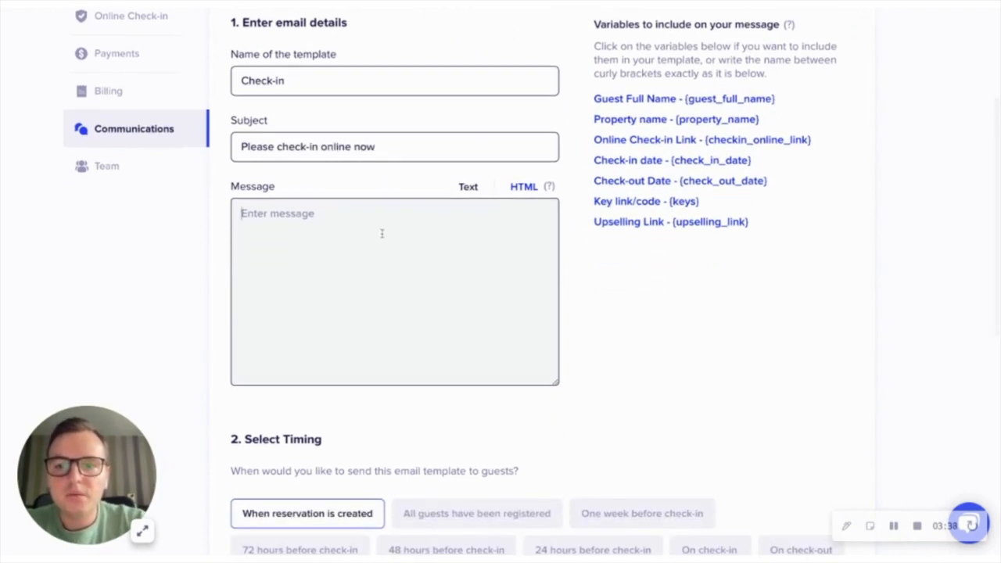
{"action": "left_click", "coordinate": [516, 188]}
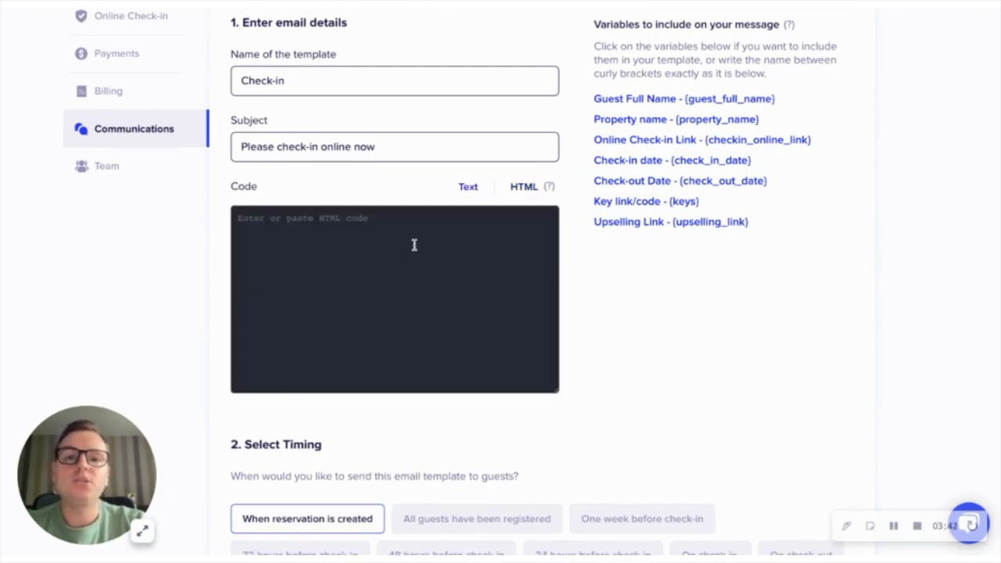
{"action": "left_click", "coordinate": [465, 190]}
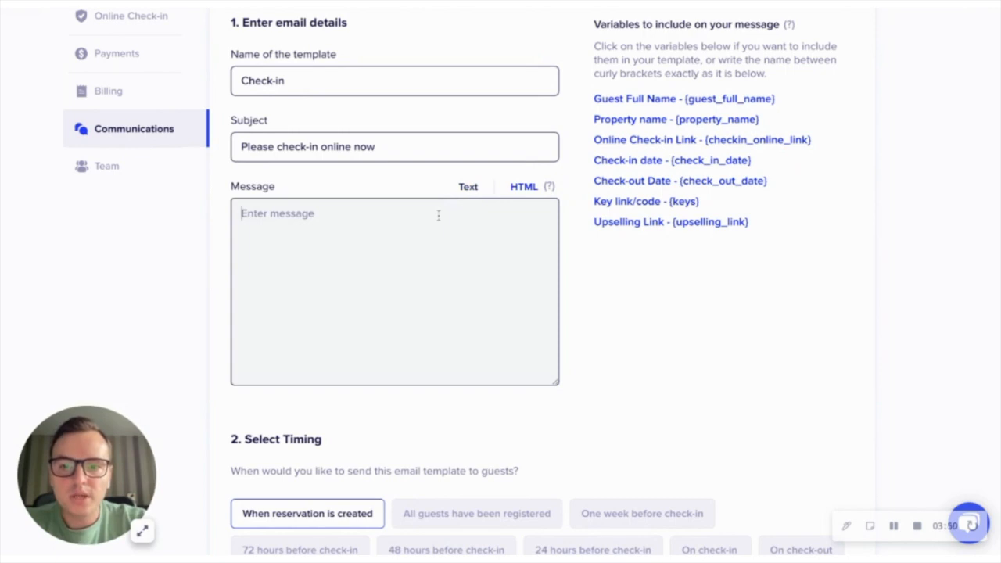
- Write the message "Hi {guest_full_name}" and, after a blank line, "Please check in online now: {checkin_online_link}", inserting both placeholders from the available variables
{"action": "left_click", "coordinate": [439, 215]}
{"action": "type", "text": "Hi"}
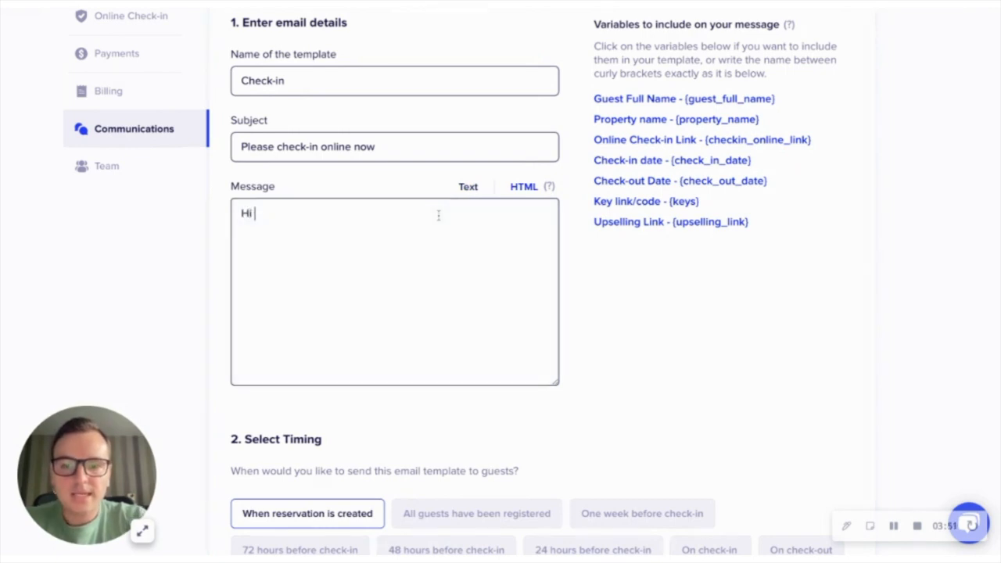
{"action": "left_click", "coordinate": [647, 99]}
{"action": "key", "text": "Return"}
{"action": "key", "text": "Return"}
{"action": "type", "text": "Pl"}
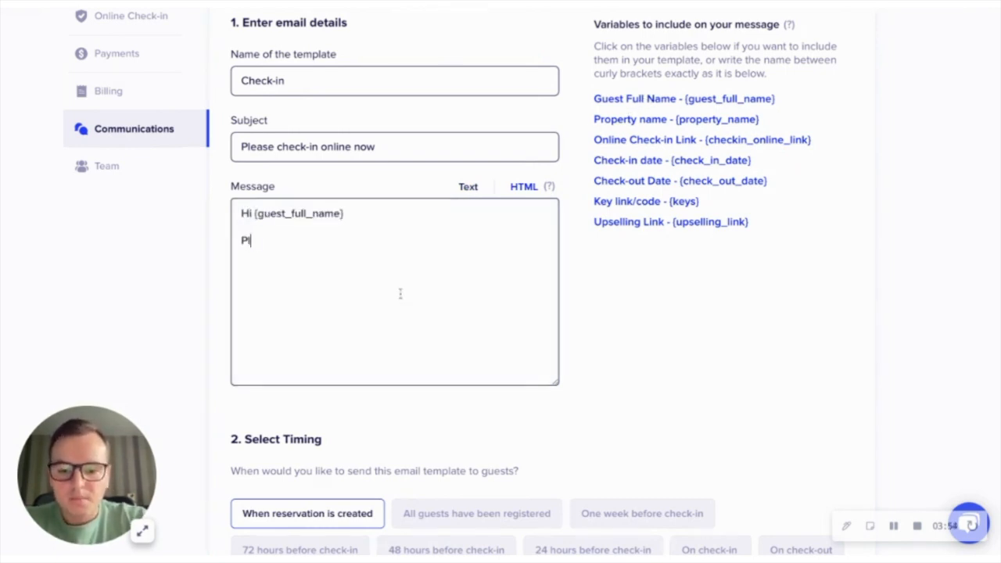
{"action": "type", "text": "ease check in onli"}
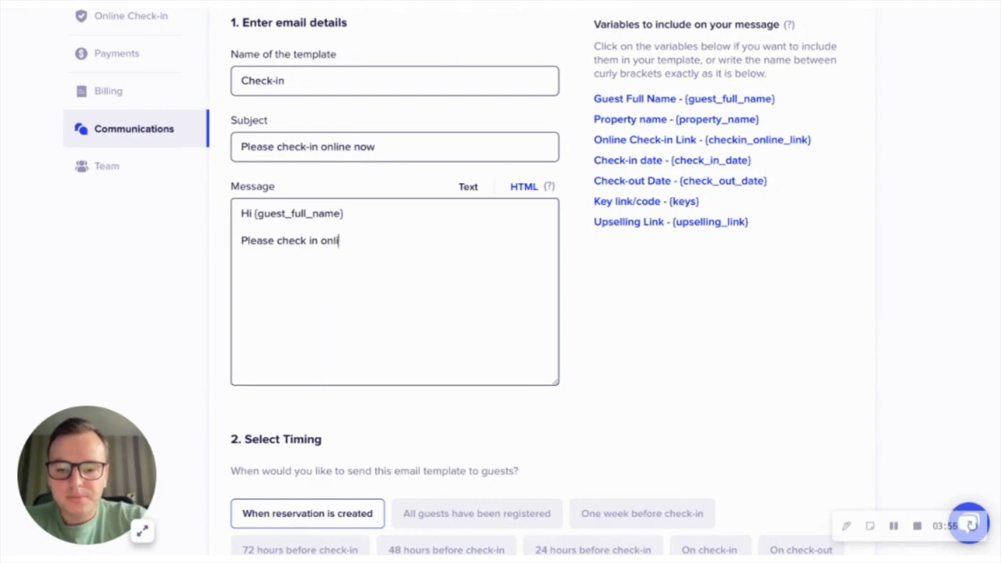
{"action": "type", "text": "ne now:"}
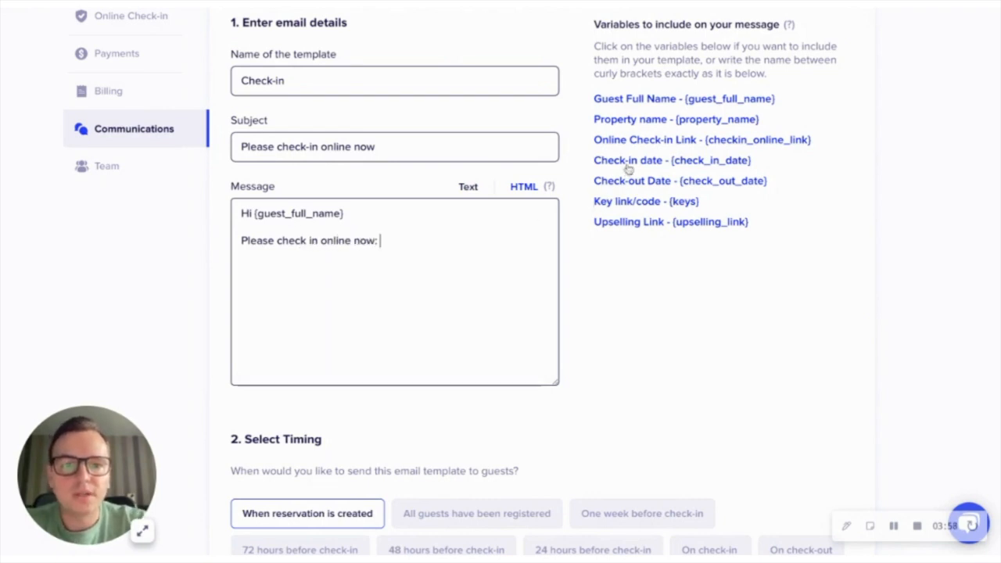
{"action": "left_click", "coordinate": [638, 141]}
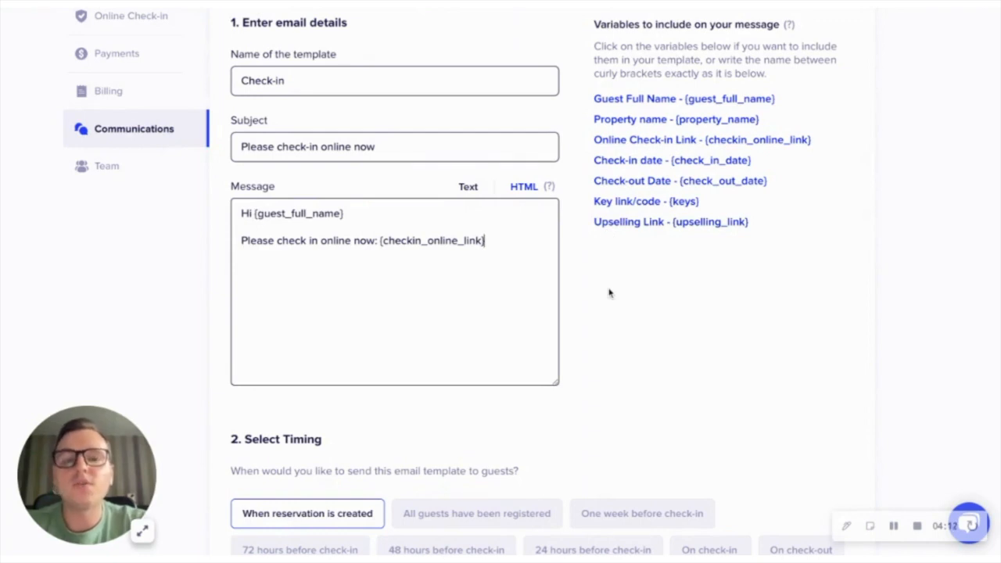
- Add the sending times On check-in, One week before check-in and 48 hours before check-in to the template
{"action": "scroll", "coordinate": [642, 286], "scroll_direction": "down", "scroll_amount": 3}
{"action": "scroll", "coordinate": [555, 350], "scroll_direction": "down", "scroll_amount": 1}
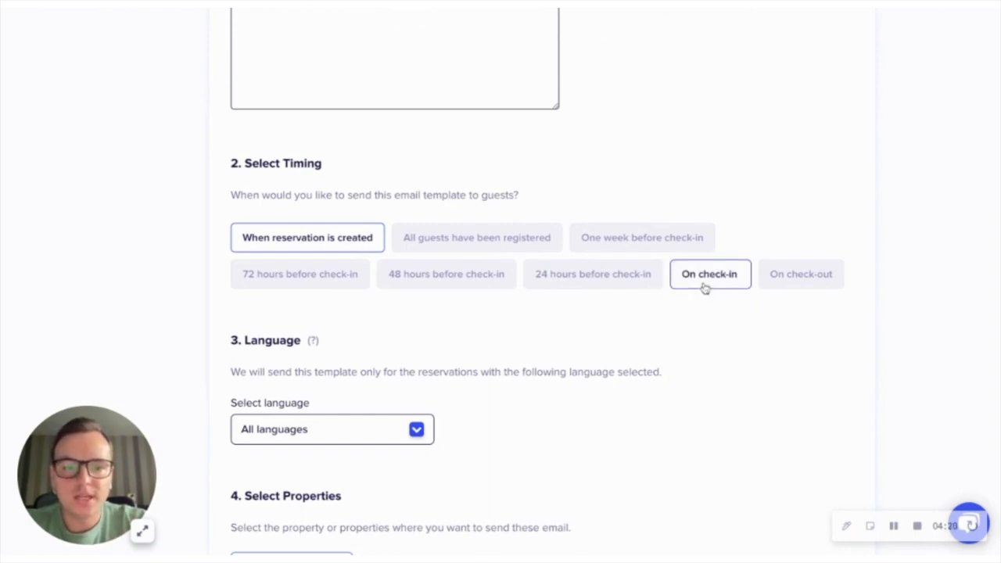
{"action": "left_click", "coordinate": [651, 244]}
{"action": "left_click", "coordinate": [504, 279]}
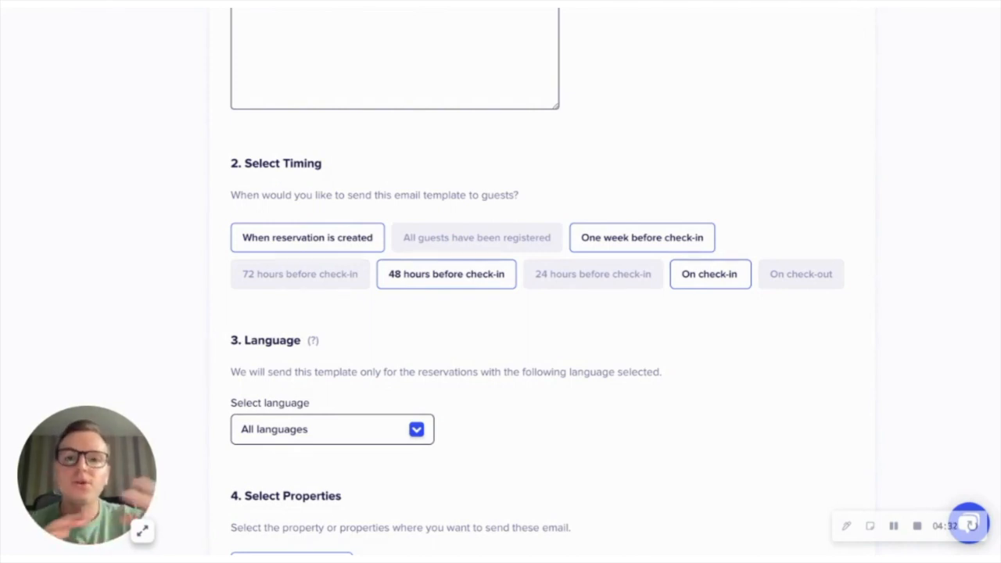
- Check which languages the template can be limited to, leaving All languages selected
{"action": "scroll", "coordinate": [501, 282], "scroll_direction": "down", "scroll_amount": 2}
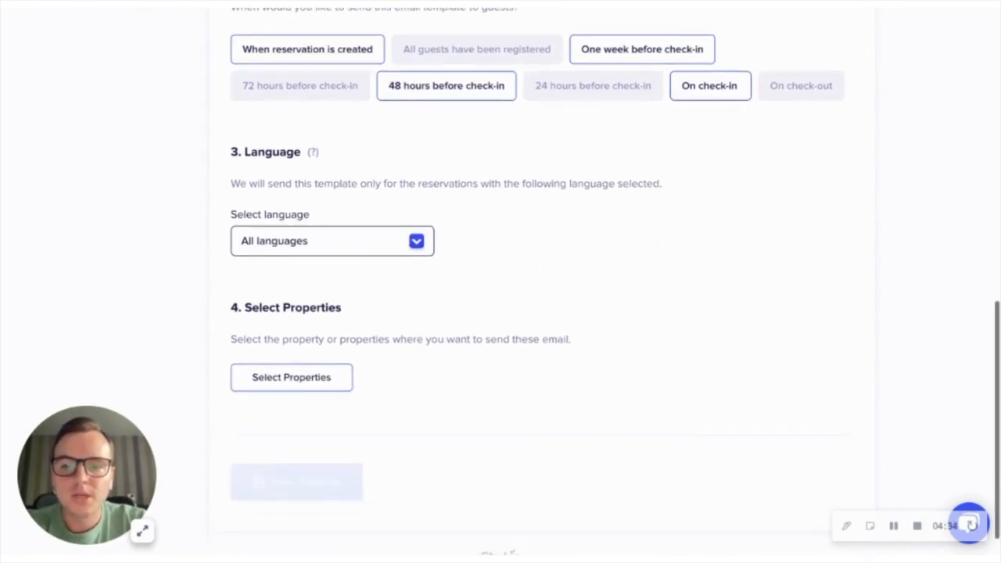
{"action": "left_click", "coordinate": [360, 240]}
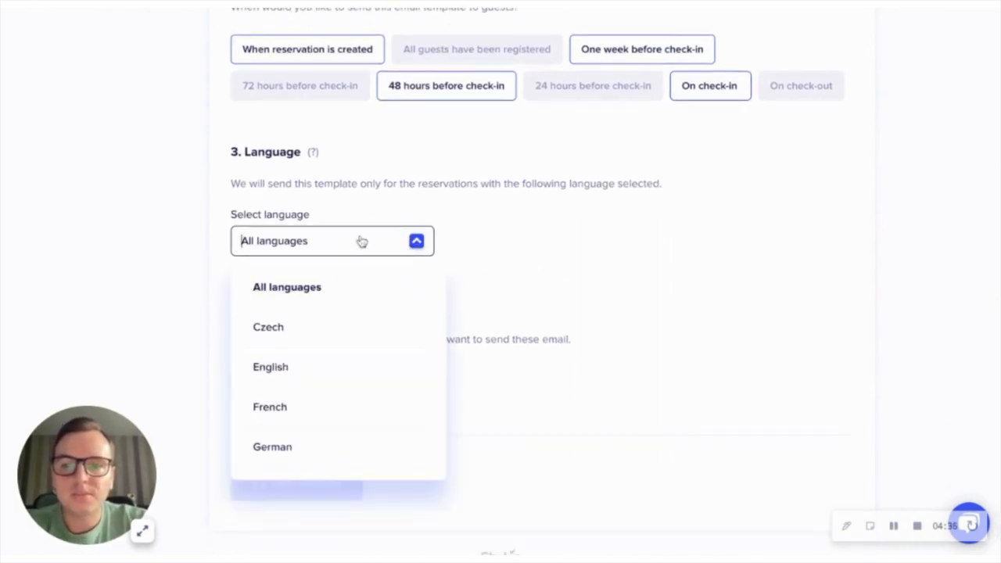
{"action": "left_click", "coordinate": [361, 240]}
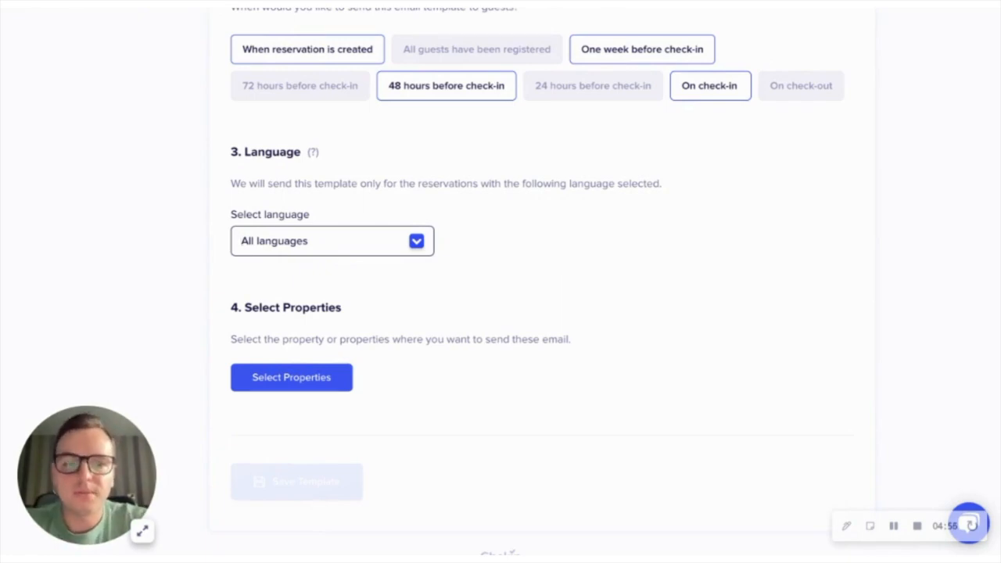
- Leave the new template for the account details settings without saving the changes
{"action": "scroll", "coordinate": [167, 201], "scroll_direction": "up", "scroll_amount": 10}
{"action": "left_click", "coordinate": [166, 196]}
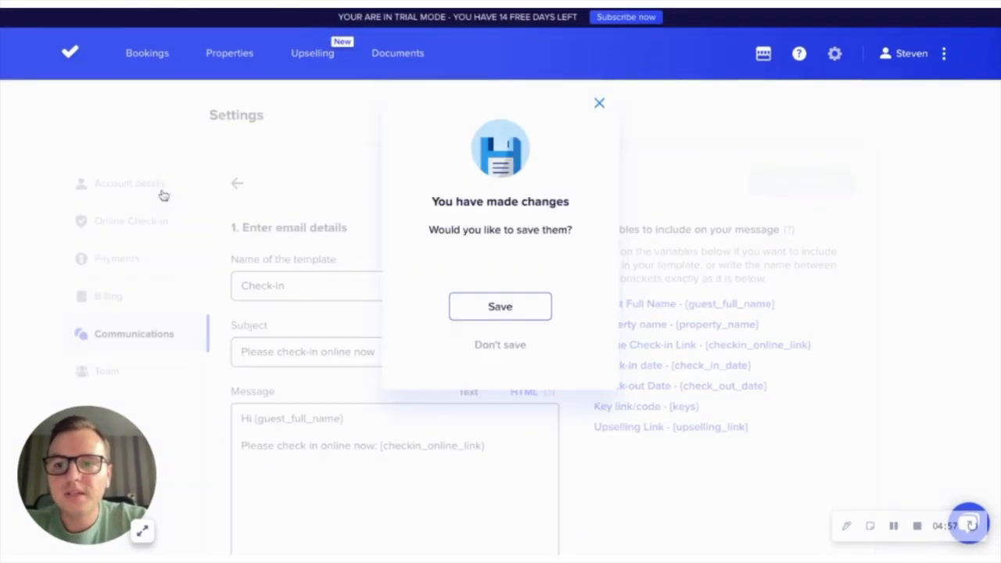
{"action": "left_click", "coordinate": [502, 346]}
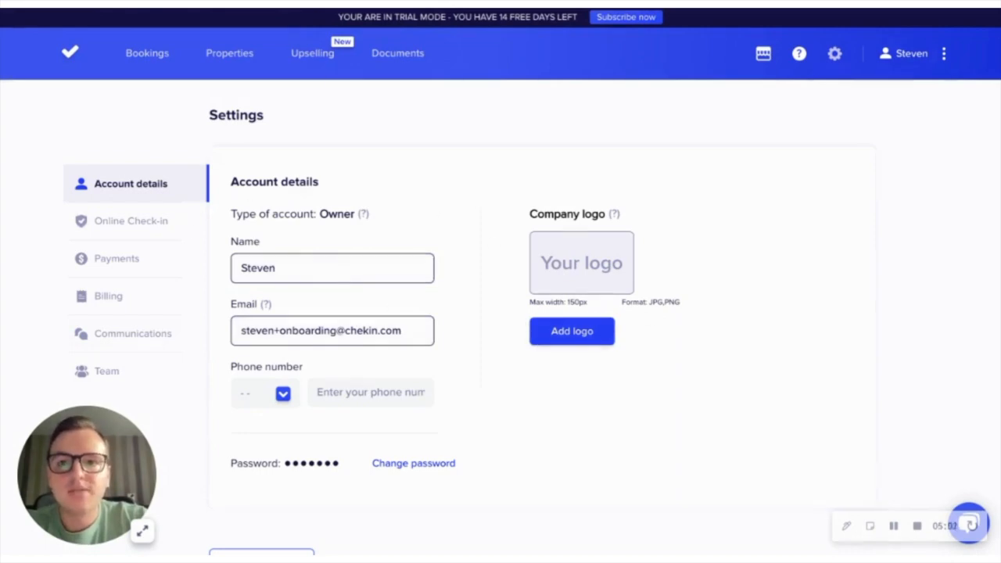
- Open the list of properties
{"action": "left_click", "coordinate": [307, 3]}
{"action": "scroll", "coordinate": [563, 140], "scroll_direction": "up", "scroll_amount": 1}
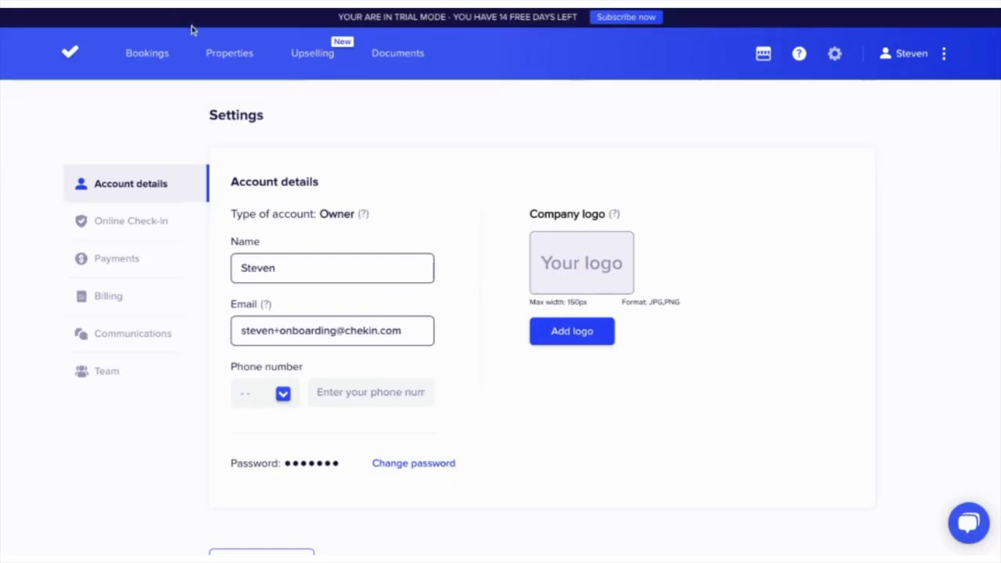
{"action": "left_click", "coordinate": [210, 53]}
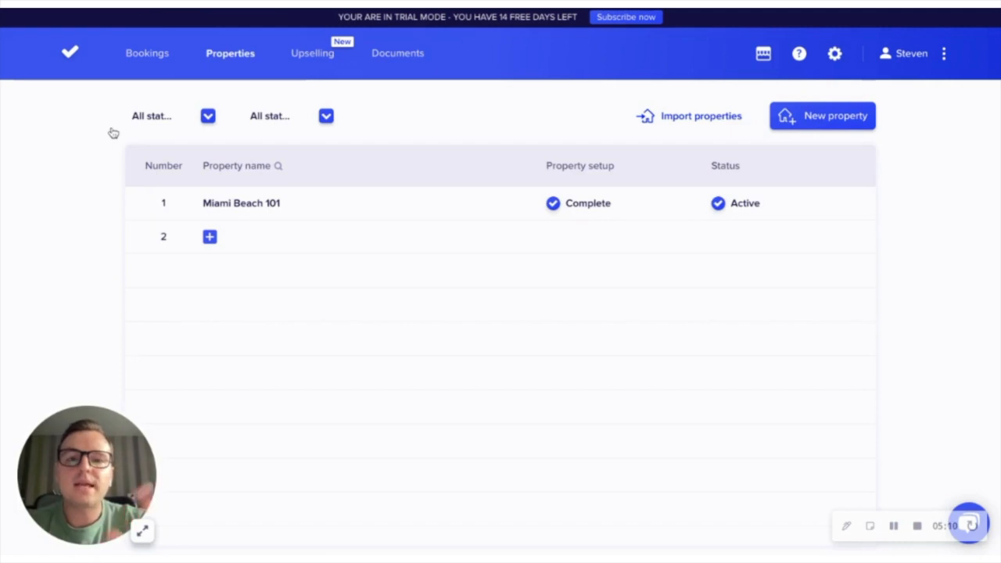